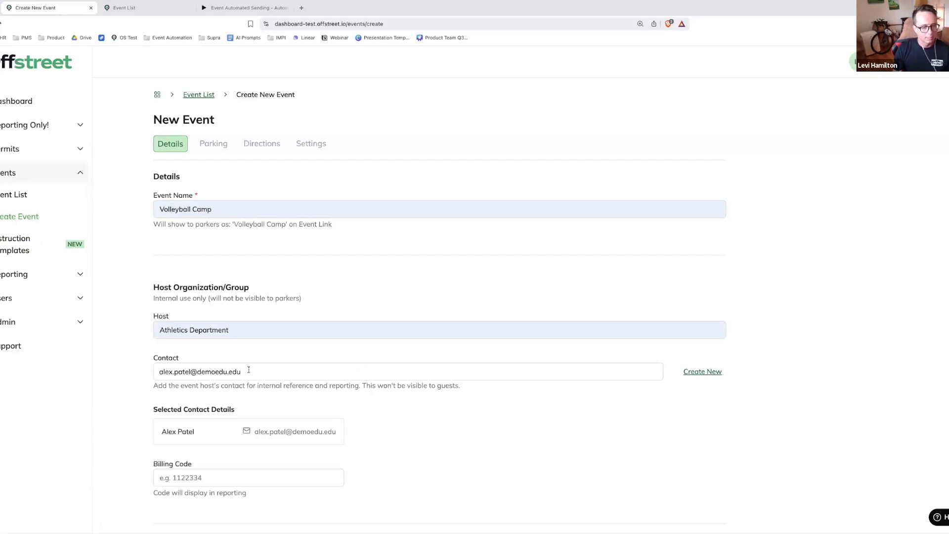
Clear the selected contact from the new event's host details
left_click(251, 330)
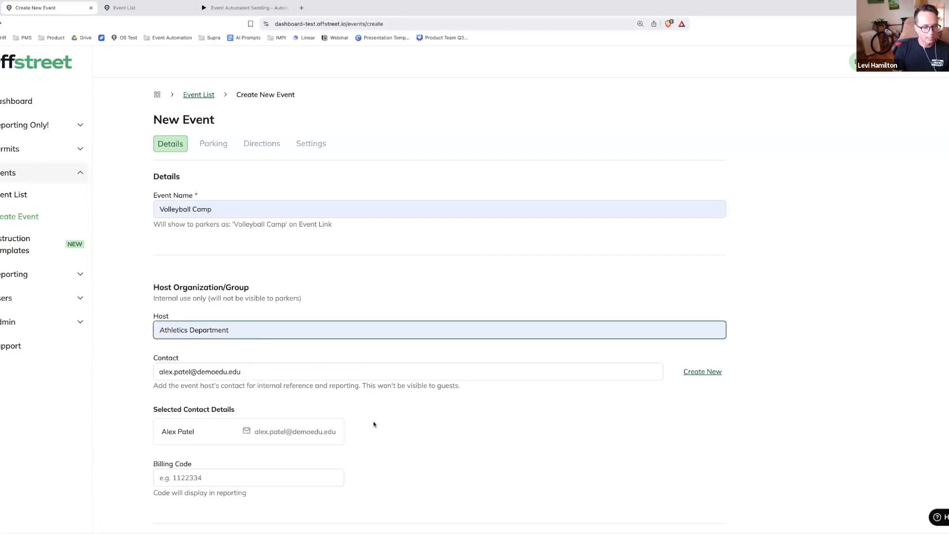
left_click(674, 394)
left_click(394, 379)
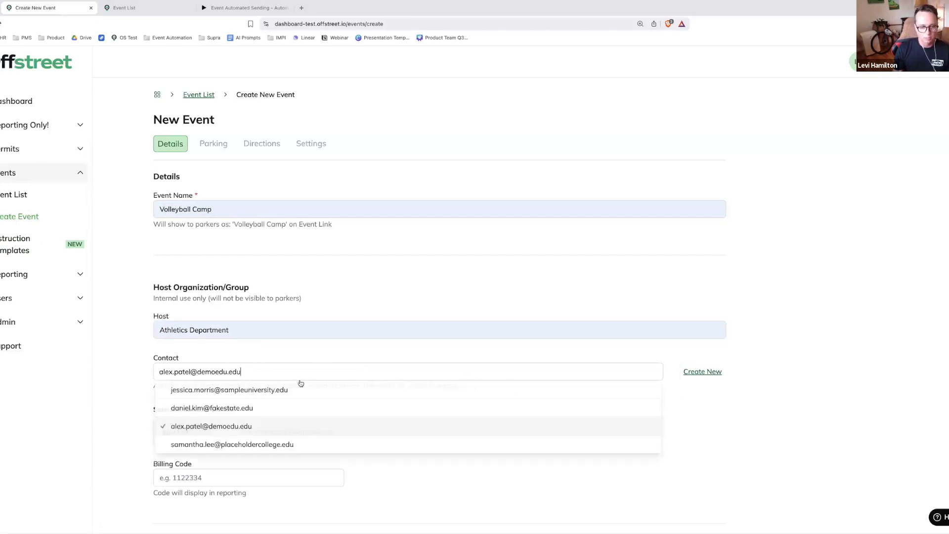
left_click_drag(262, 371, 159, 362)
key("BackSpace")
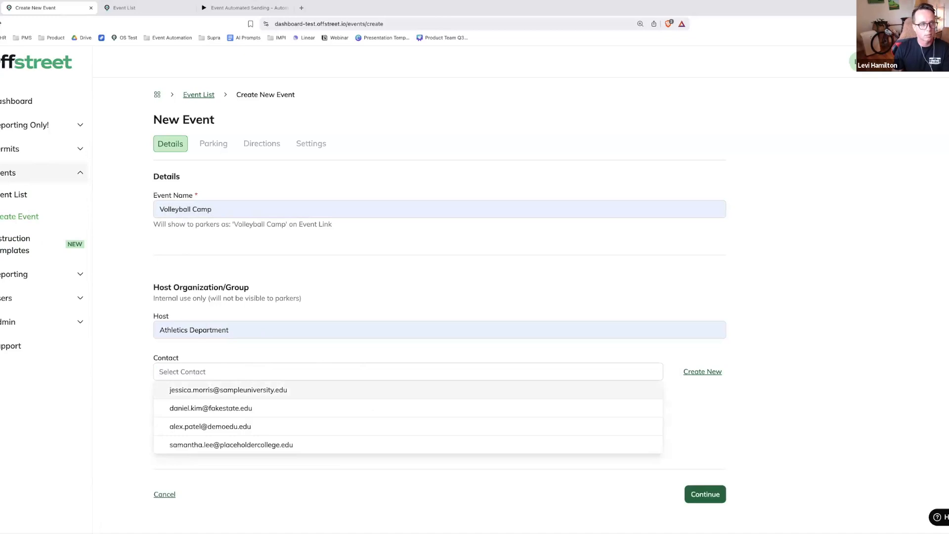
Switch the active company to ParkingBuddy, searching the company list for "parkingb"
left_click(833, 70)
left_click(886, 133)
left_click(242, 155)
type("parkingb")
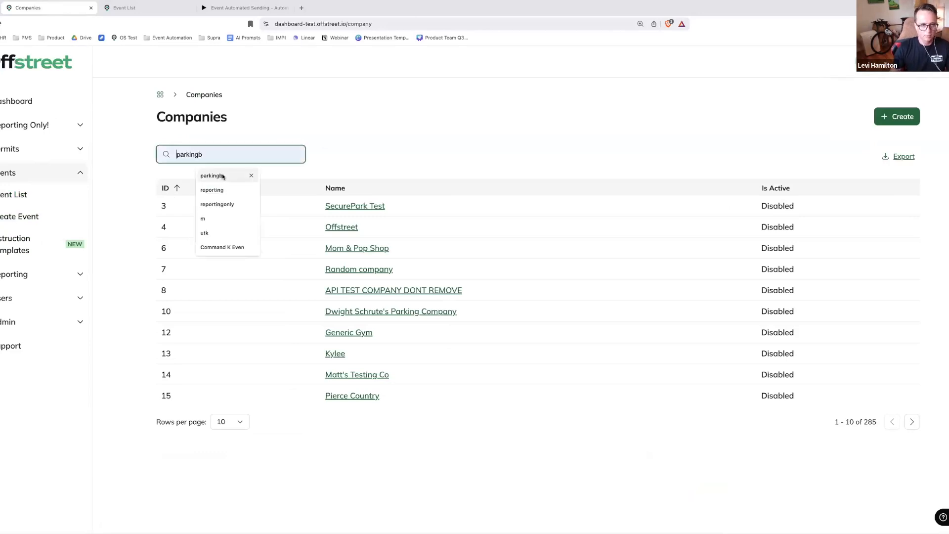
left_click(154, 211)
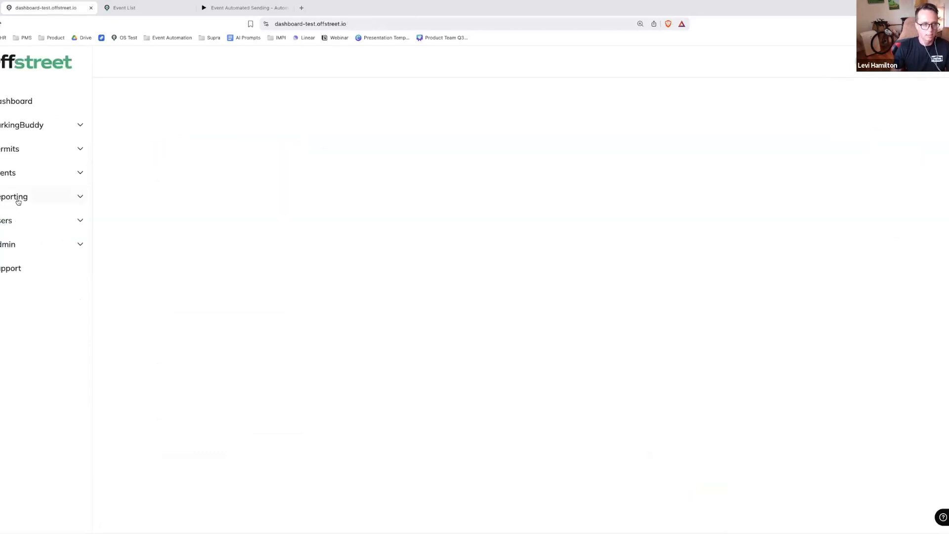
Start a new event named Volleyball Camp with Athletics Department as its host
left_click(13, 218)
type("v")
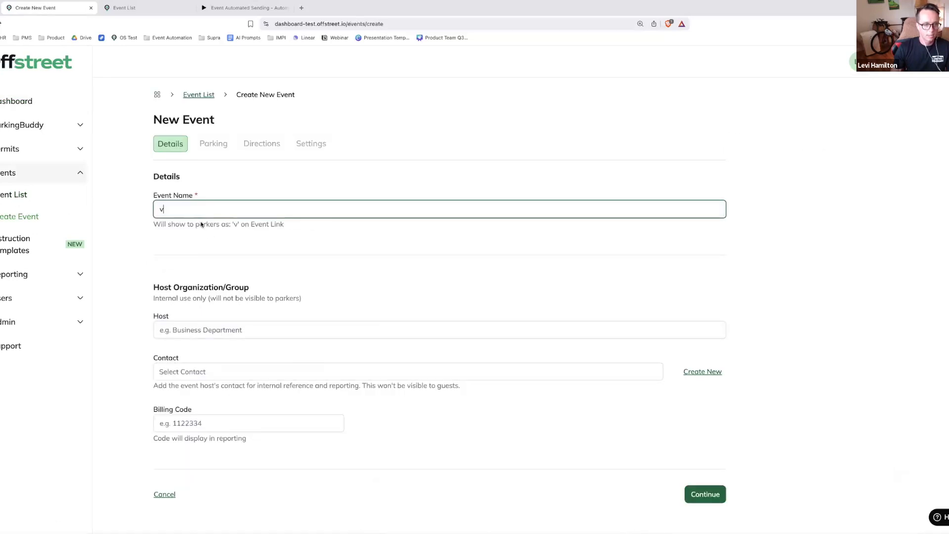
left_click(203, 227)
left_click(207, 330)
Fill in the event host's contact by choosing the joinoffstreet.com contact's e-mail
left_click(213, 372)
left_click(212, 372)
left_click(233, 390)
left_click(430, 426)
left_click(317, 375)
left_click(254, 390)
left_click(254, 390)
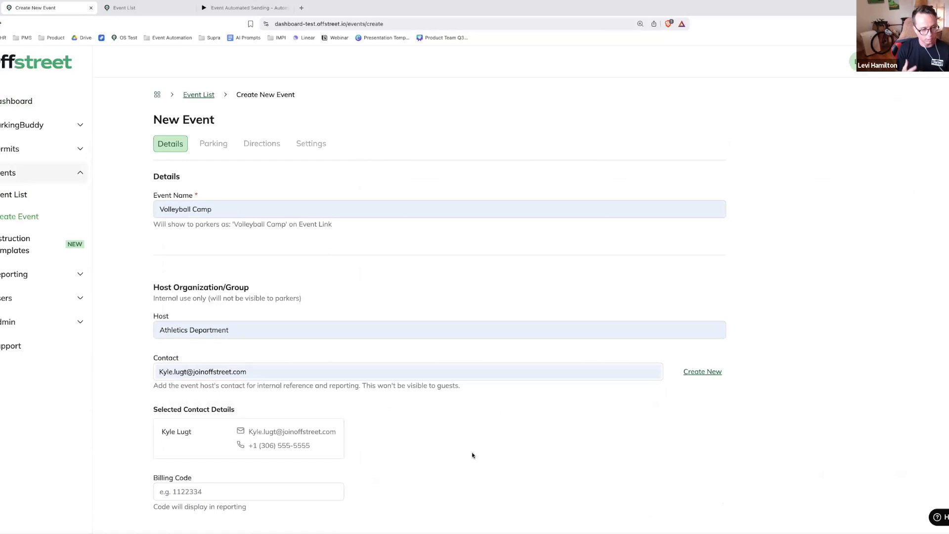
Set the event's billing code to 45948 and continue to the parking settings
scroll(465, 453, "down", 2)
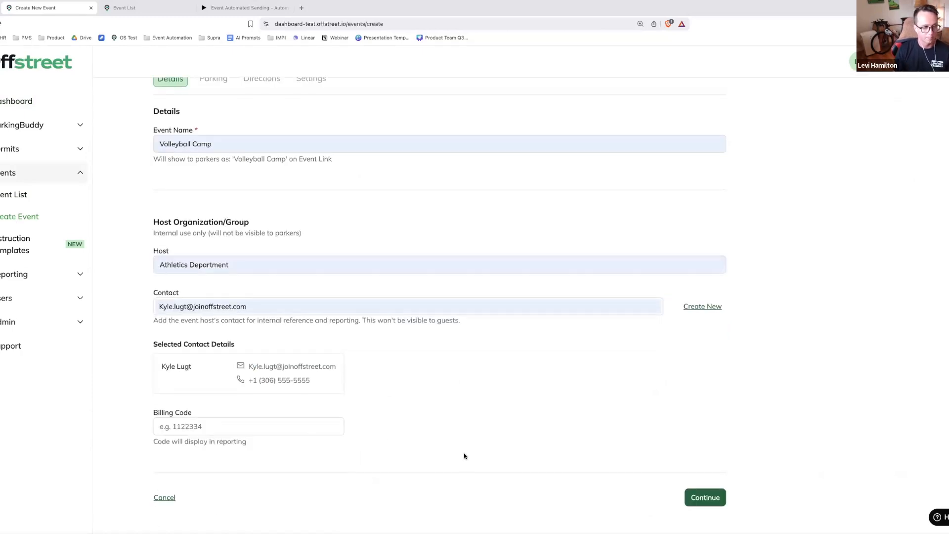
left_click(302, 421)
type("45948")
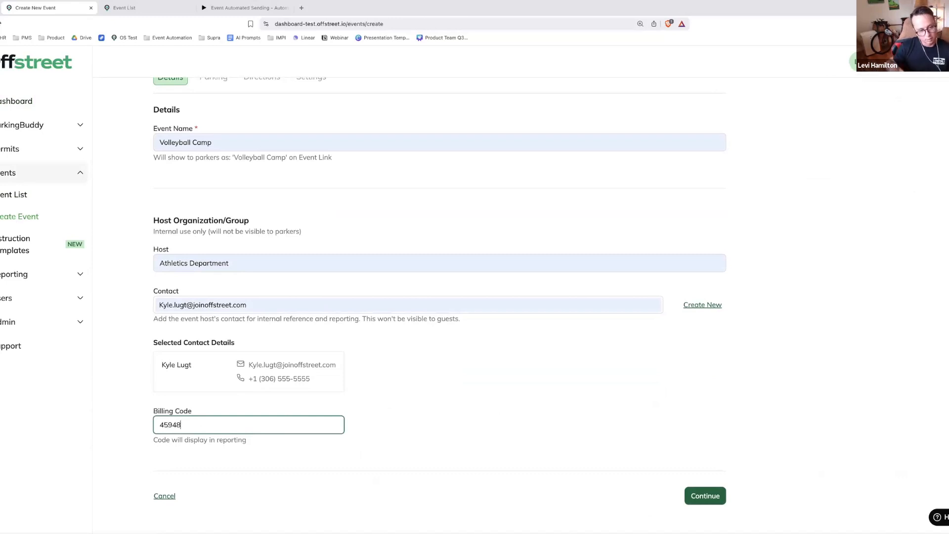
left_click(583, 432)
left_click(695, 495)
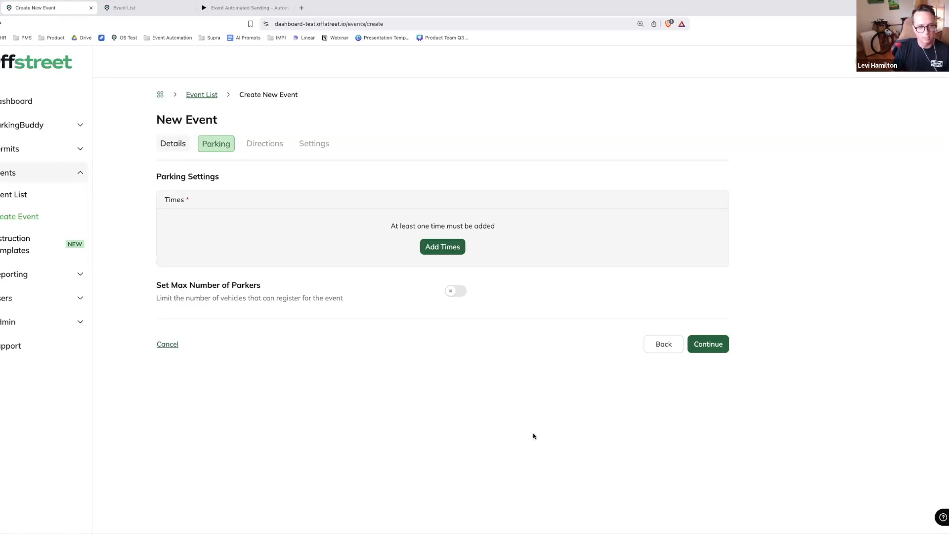
Add event times with a date range that starts and expires on 7/11/2025
left_click(437, 251)
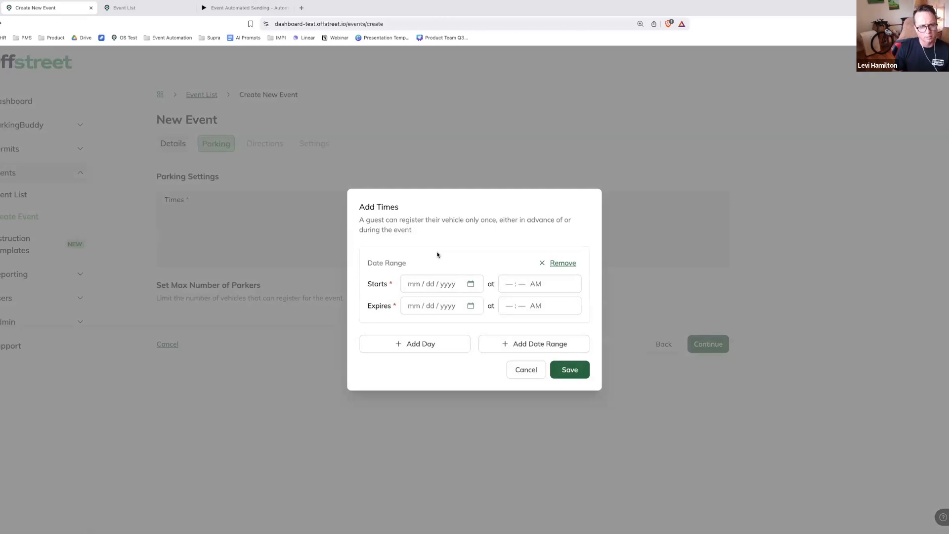
left_click(467, 284)
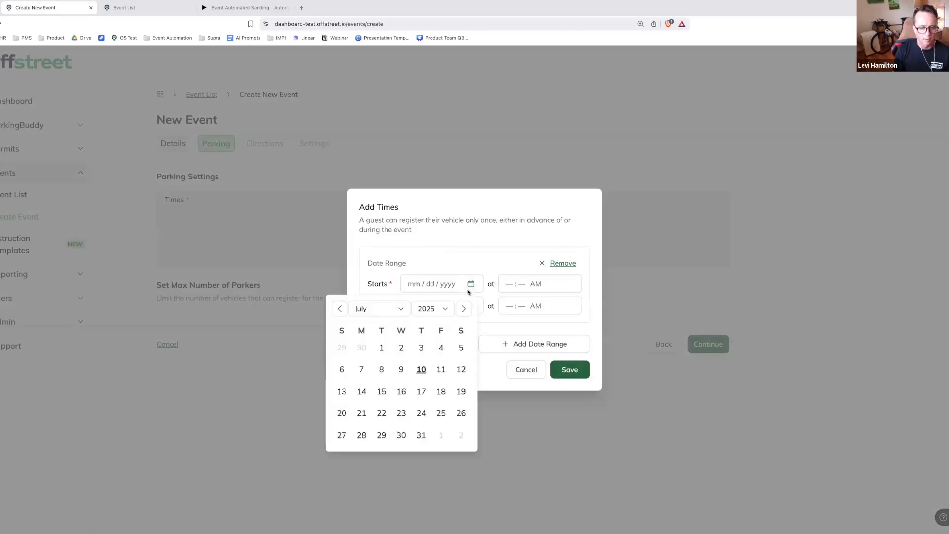
left_click(441, 369)
left_click(470, 306)
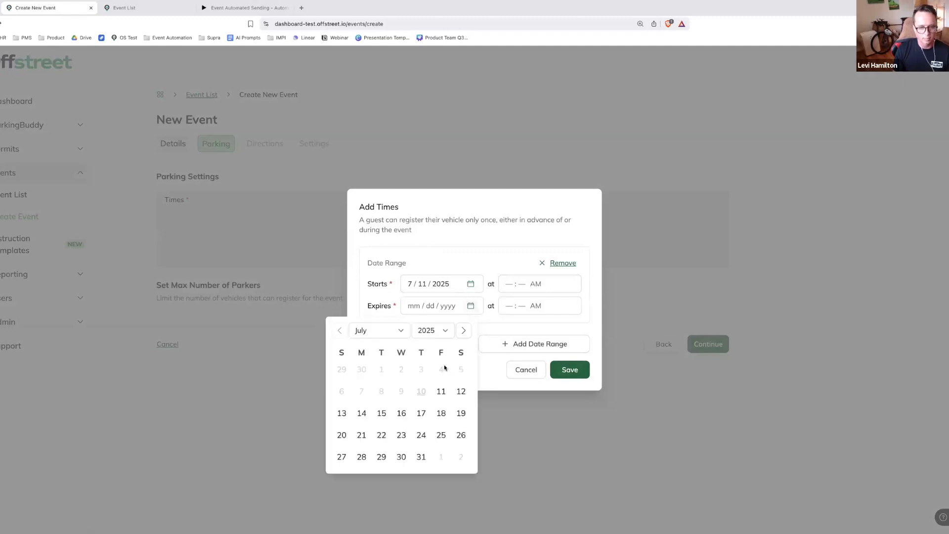
left_click(441, 391)
Set the date range's start time to 8:00 AM and its expiry time to 5:00 PM
left_click(510, 283)
type("8 : 00 AM")
left_click(508, 305)
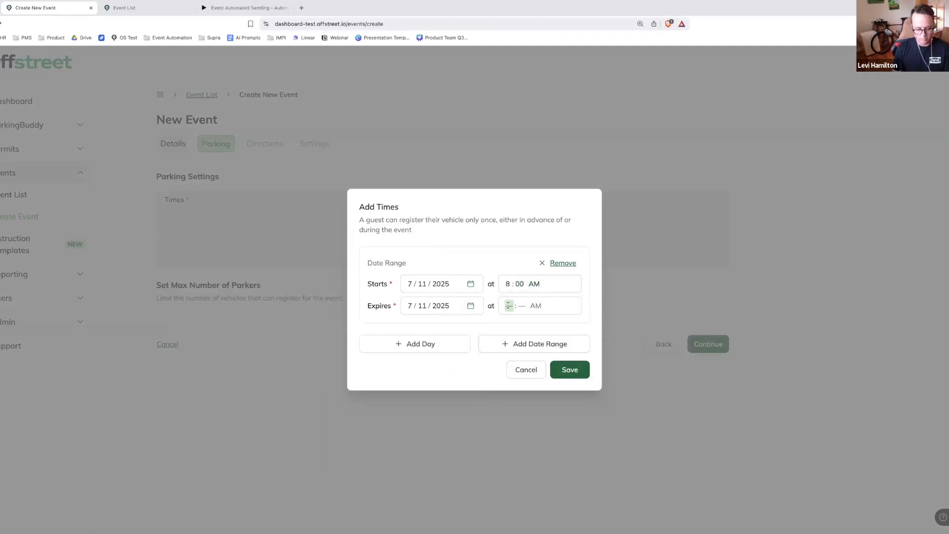
type("50")
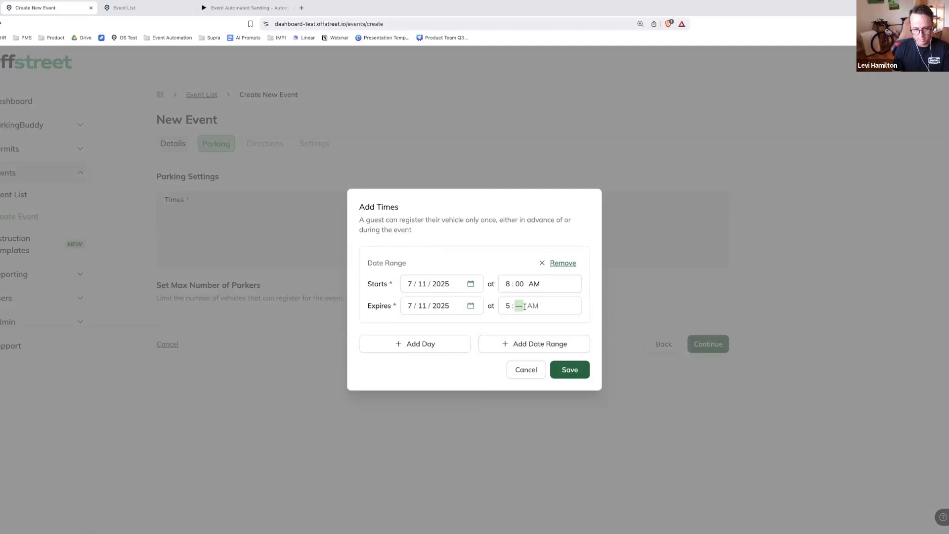
type("0p")
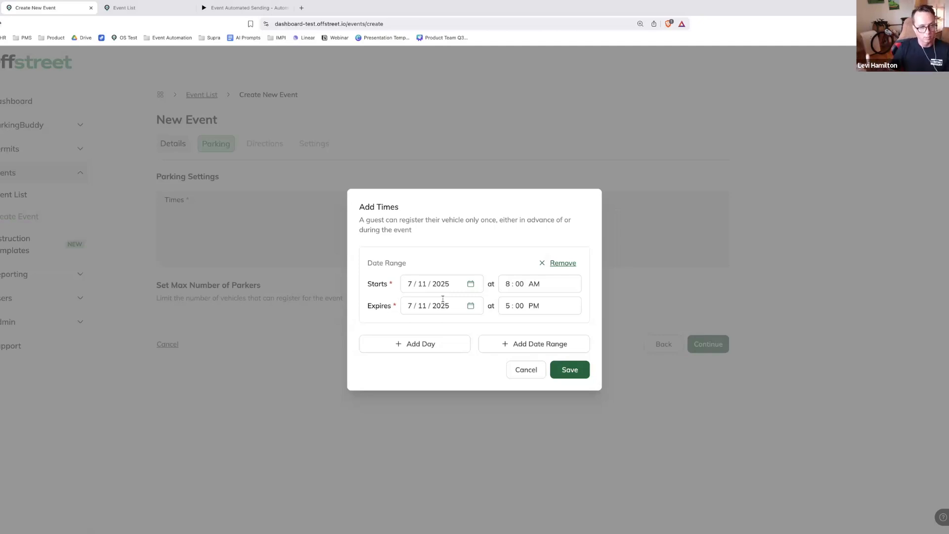
Add a single event day on 7/12/2025 with a start time of 10:00 AM
left_click(426, 345)
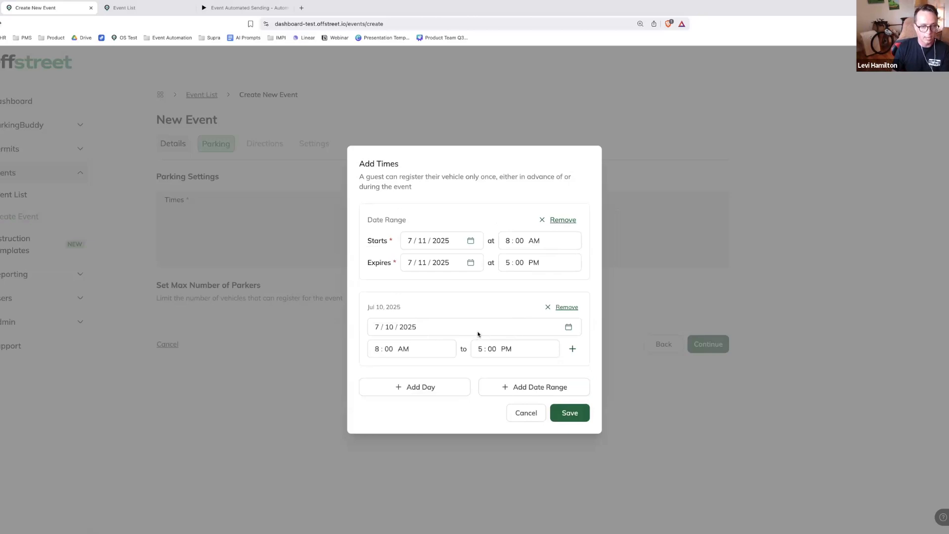
left_click(567, 328)
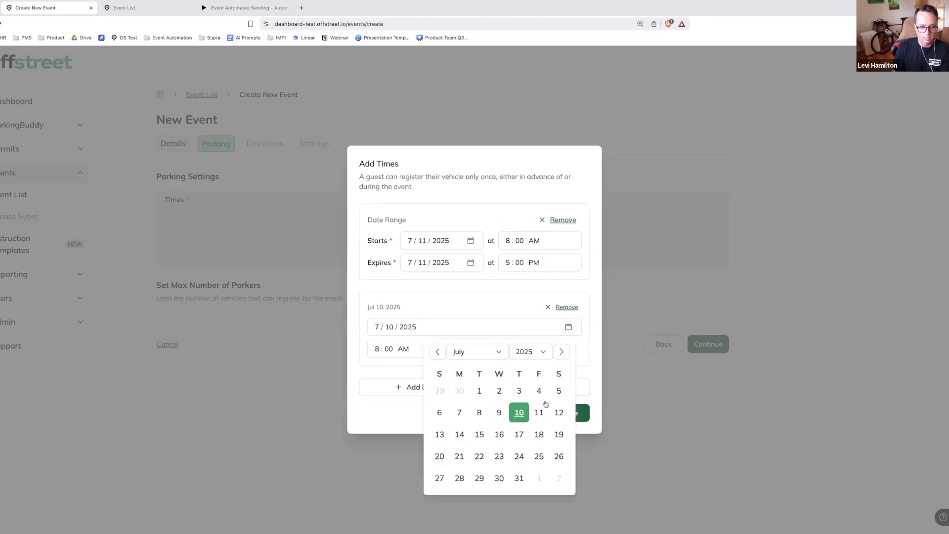
left_click(556, 413)
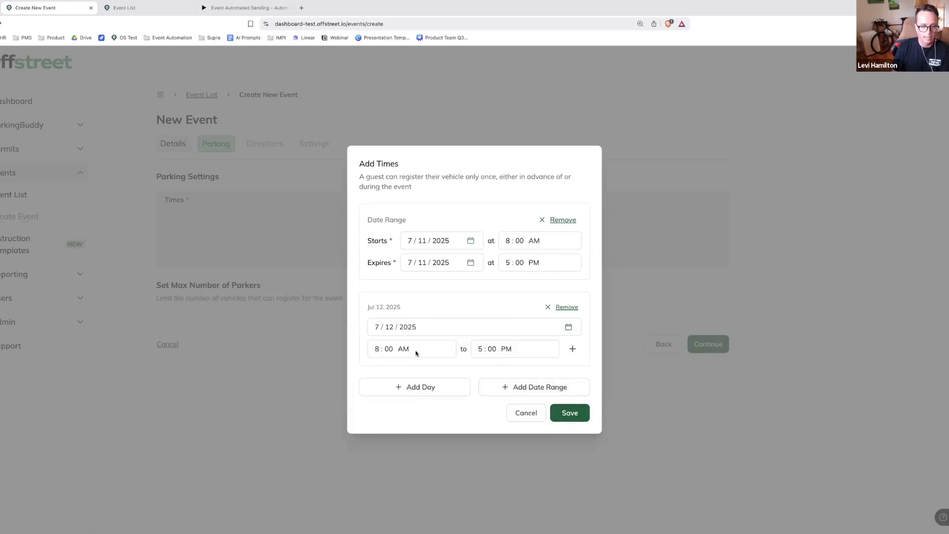
left_click(377, 348)
type("10")
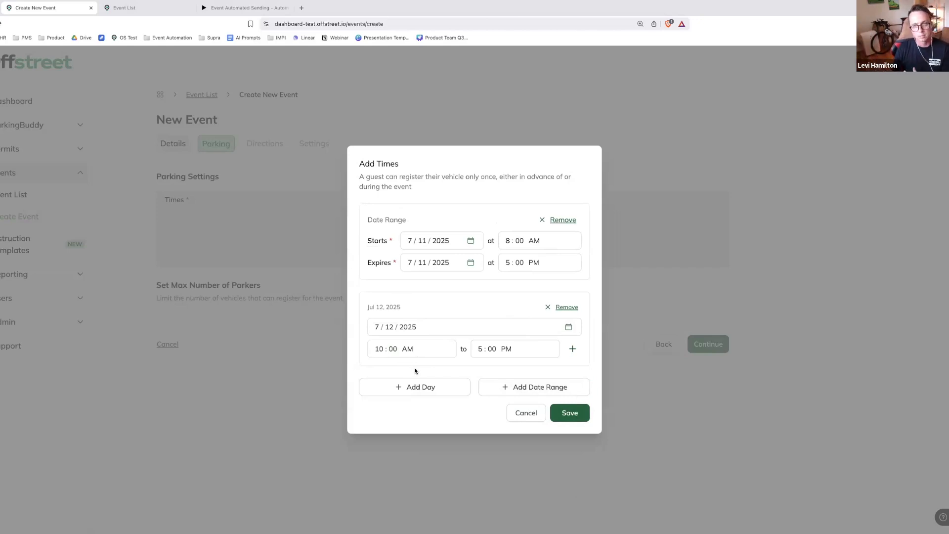
Add a second date range from 7/14/2025 to 7/15/2025 and save the event times
left_click(509, 390)
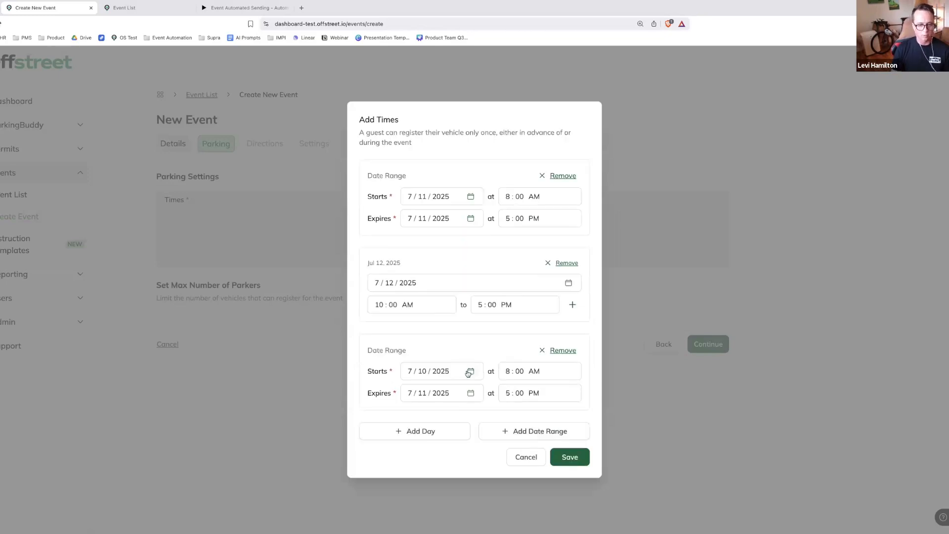
left_click(470, 372)
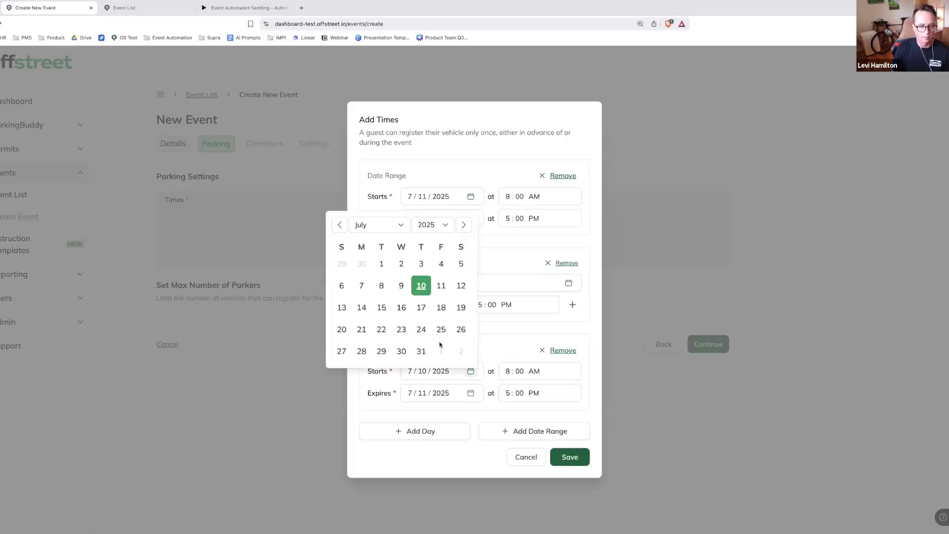
left_click(360, 310)
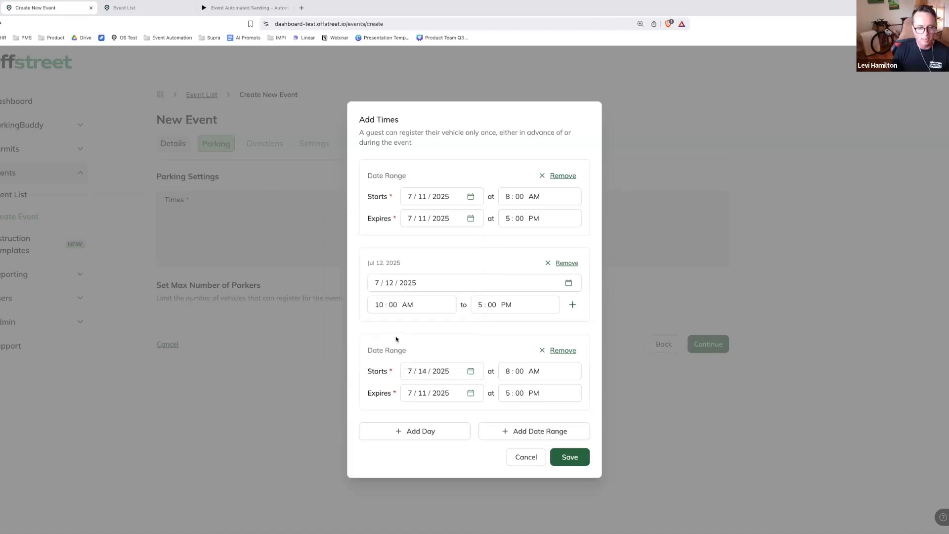
left_click(471, 393)
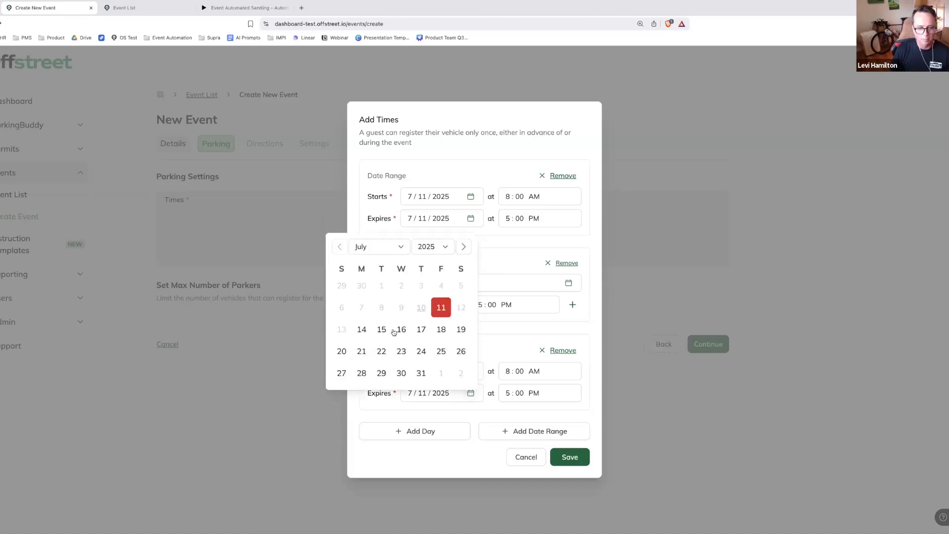
left_click(381, 329)
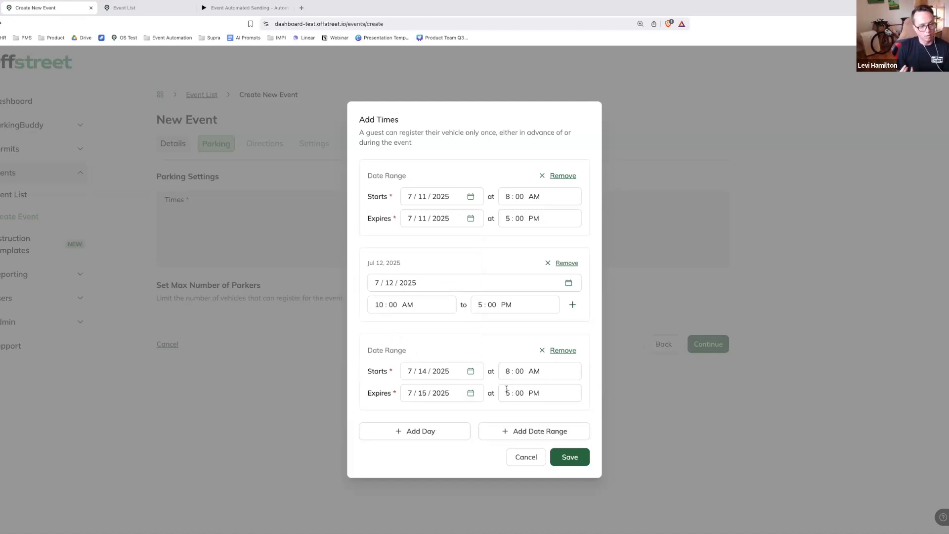
left_click(570, 457)
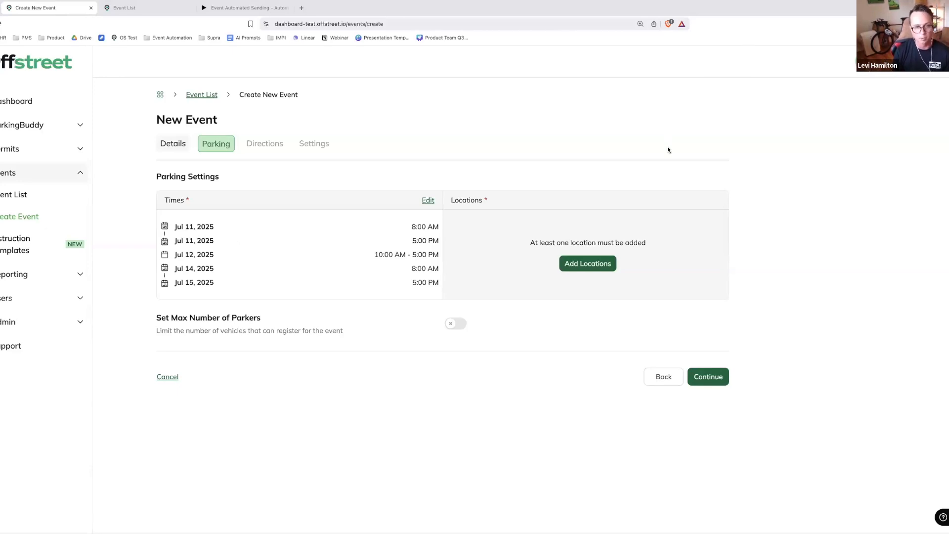
Add Lot Z as the event's parking location
left_click(591, 264)
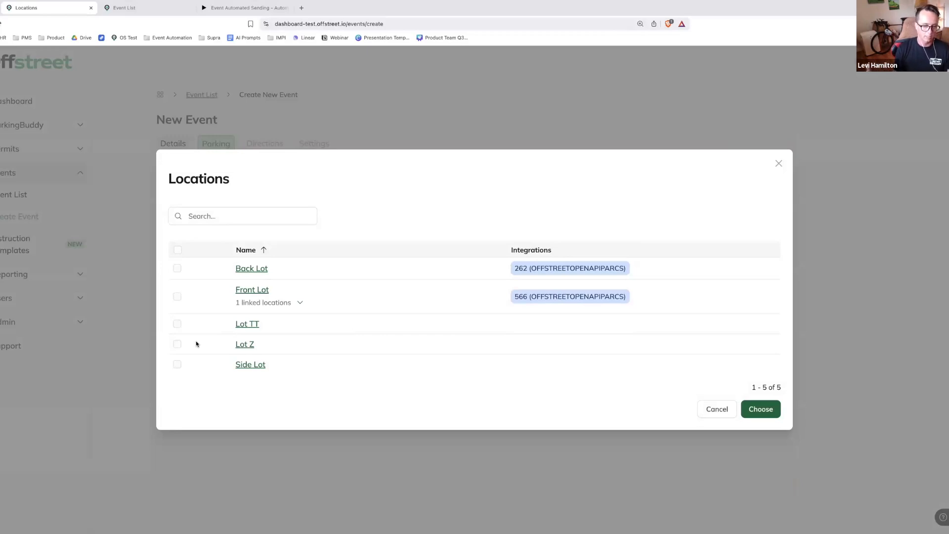
left_click(177, 344)
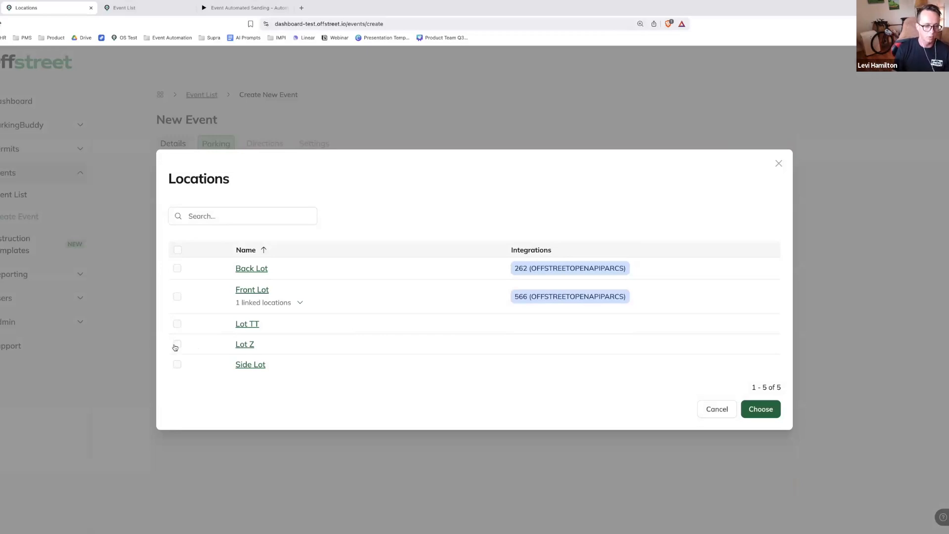
left_click(769, 416)
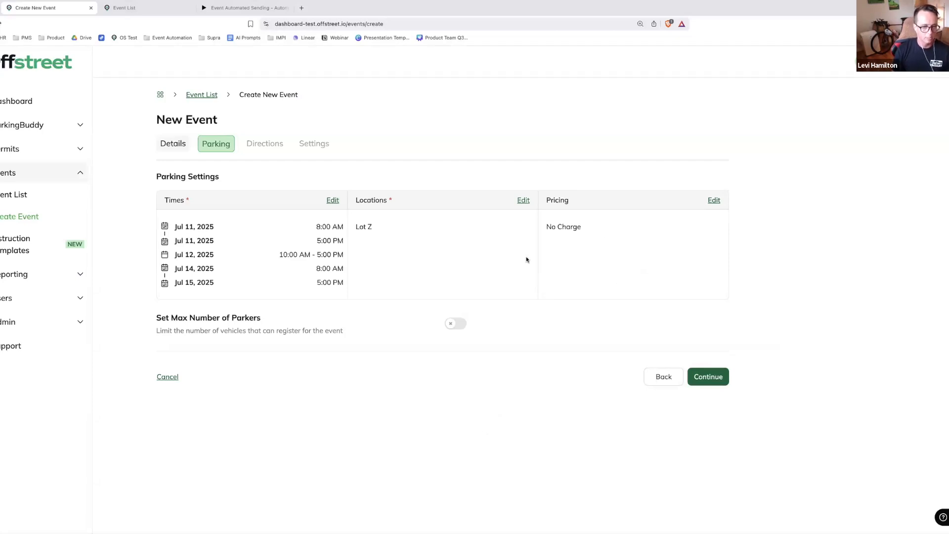
Limit the event to a maximum of 150 parkers and continue to the directions
left_click(451, 323)
left_click(216, 365)
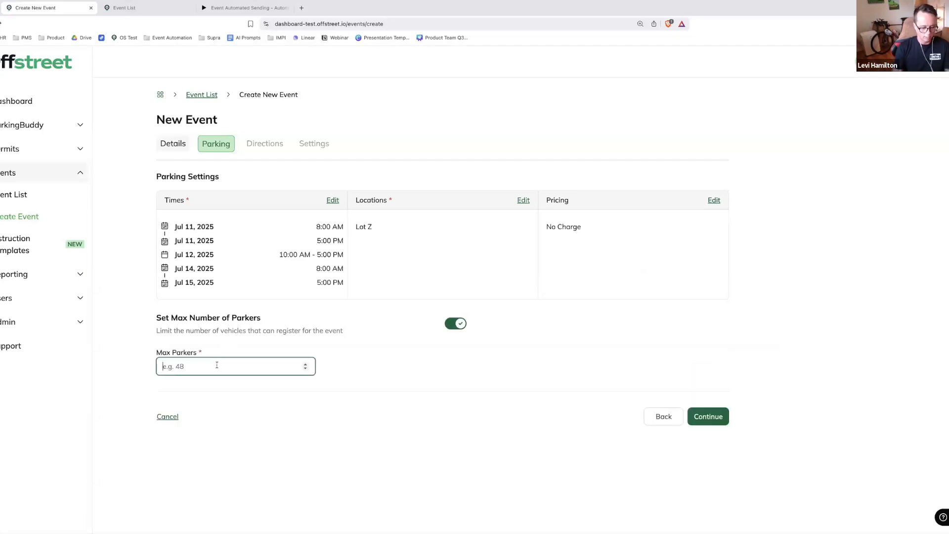
type("150")
left_click(254, 390)
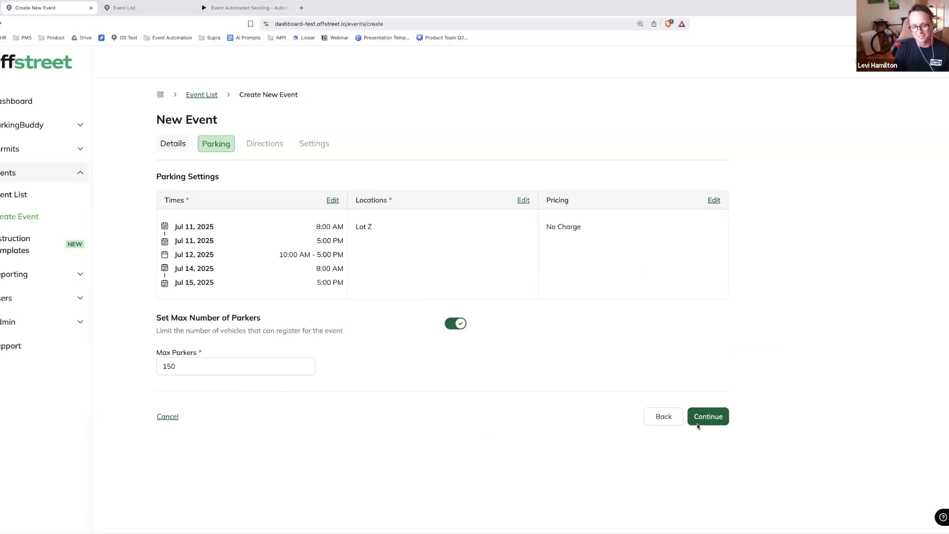
left_click(708, 416)
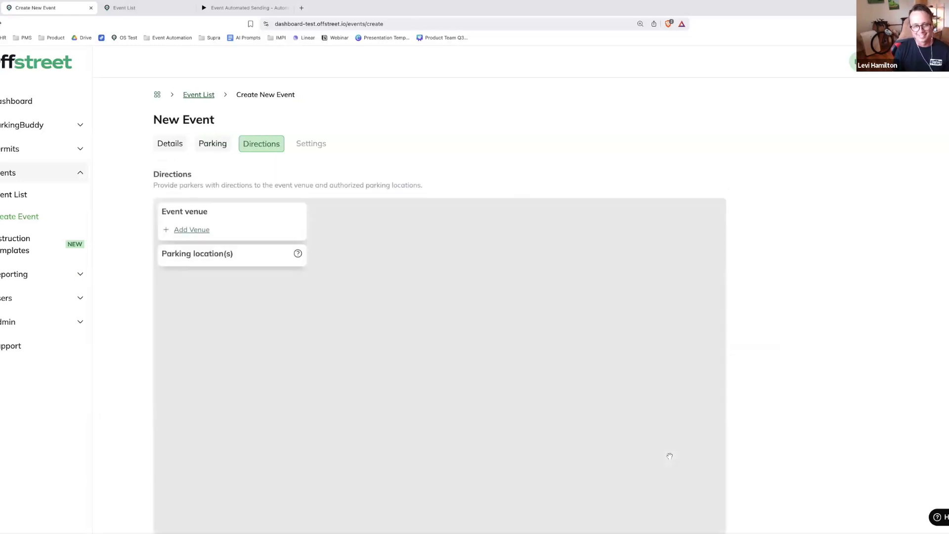
Add Sasktel Event Center as the event venue in the directions
left_click(202, 232)
left_click(238, 253)
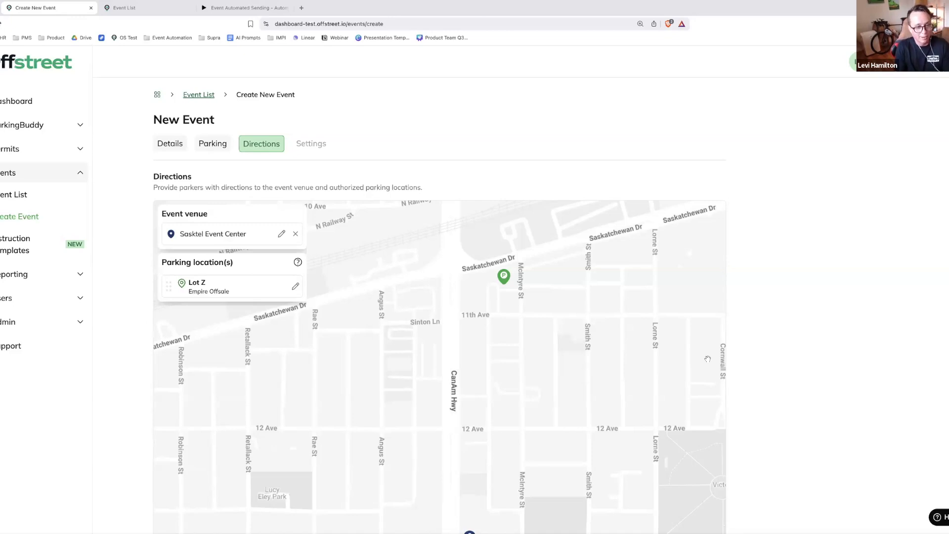
scroll(792, 393, "down", 2)
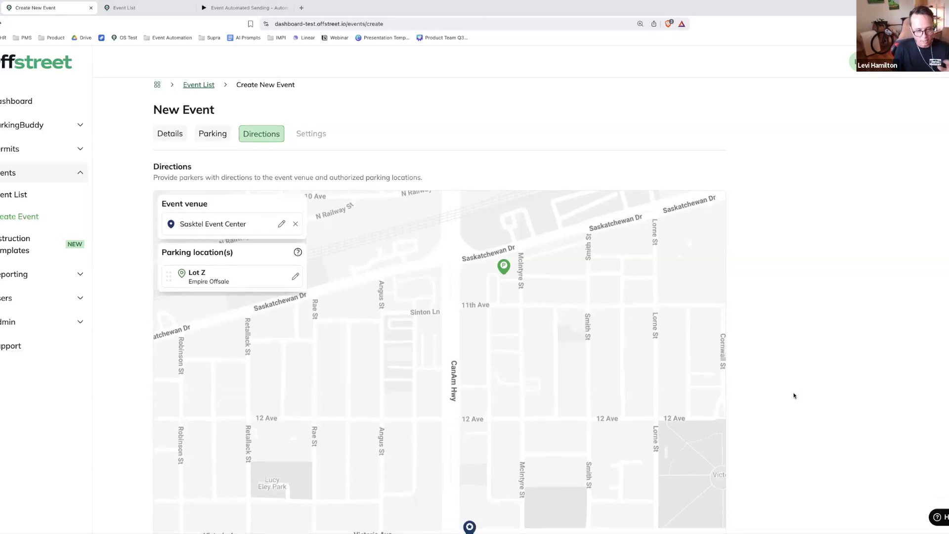
scroll(790, 392, "down", 4)
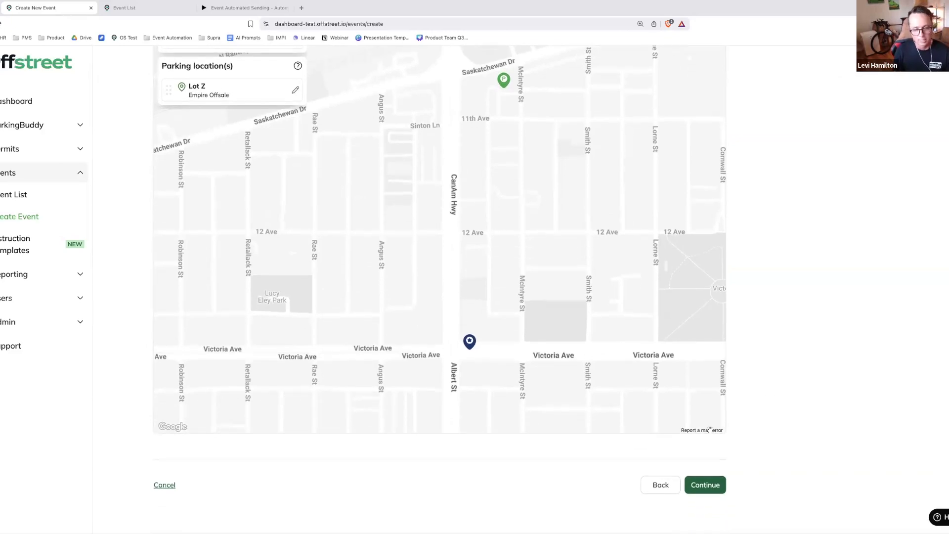
Continue to the event settings and enable custom instructions for the portal and parker emails
left_click(706, 484)
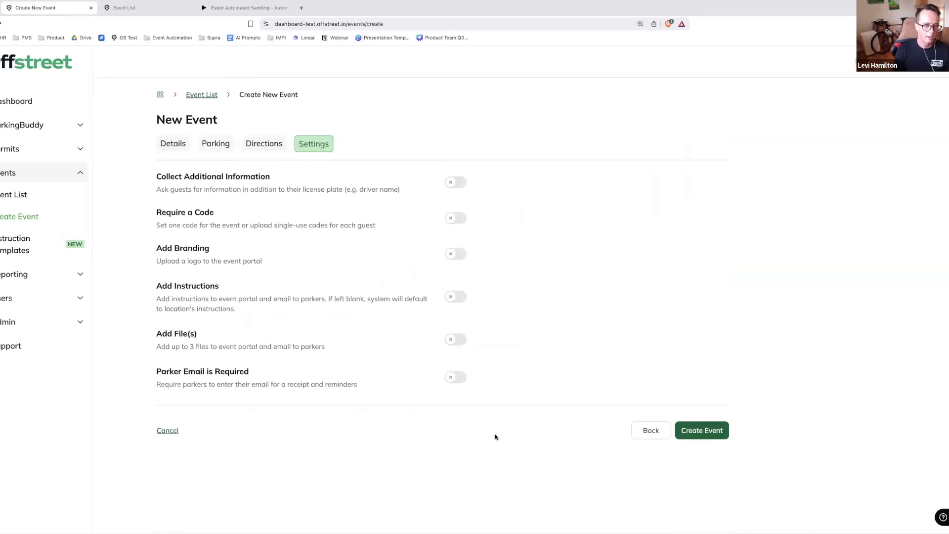
left_click(450, 297)
scroll(517, 296, "down", 1)
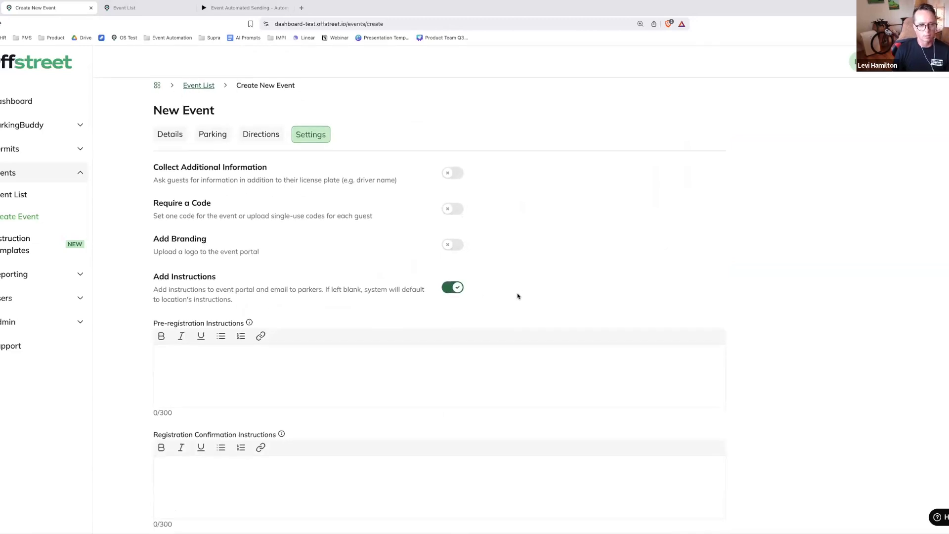
scroll(517, 296, "down", 3)
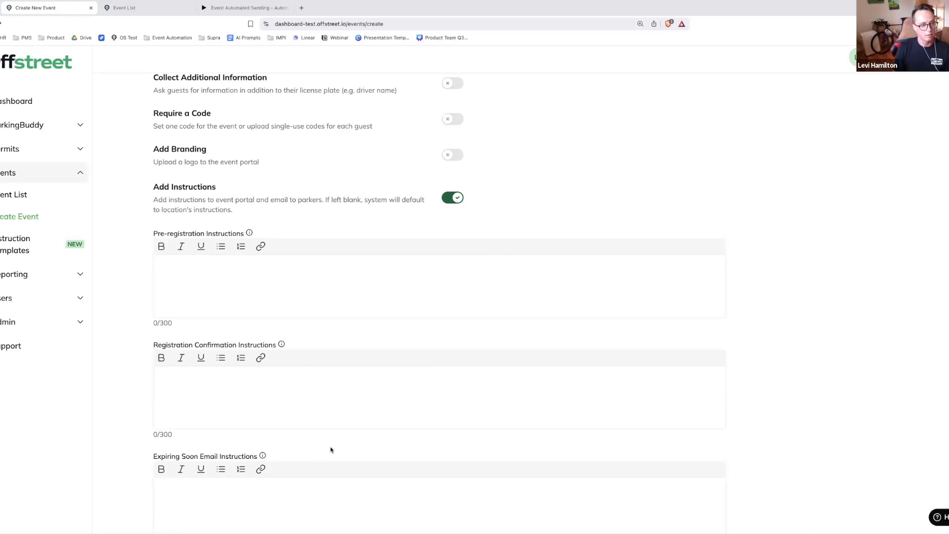
scroll(244, 307, "down", 1)
Enter "This is a free permit." as the pre-registration instructions
left_click(236, 273)
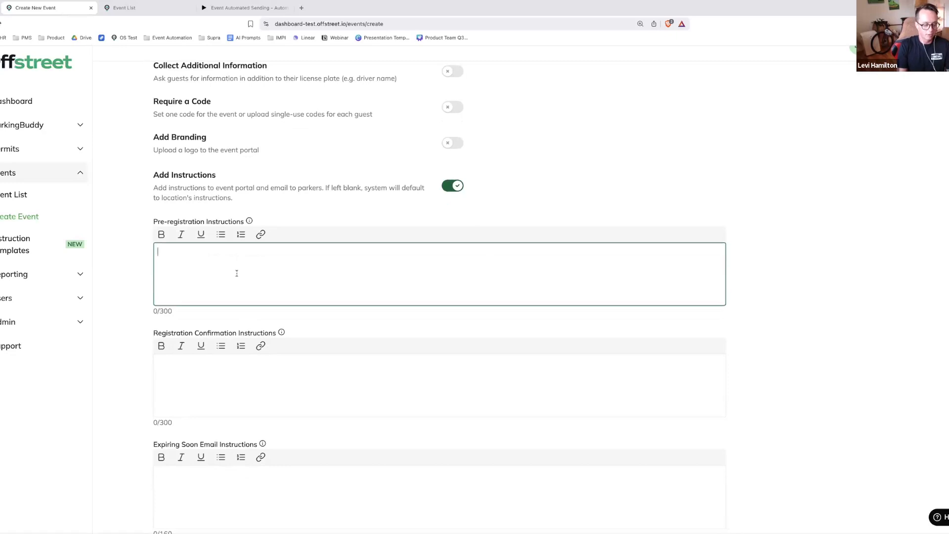
type("This is a free permit.")
Enter "Your license plate is your permit." as the registration confirmation instructions
left_click(245, 370)
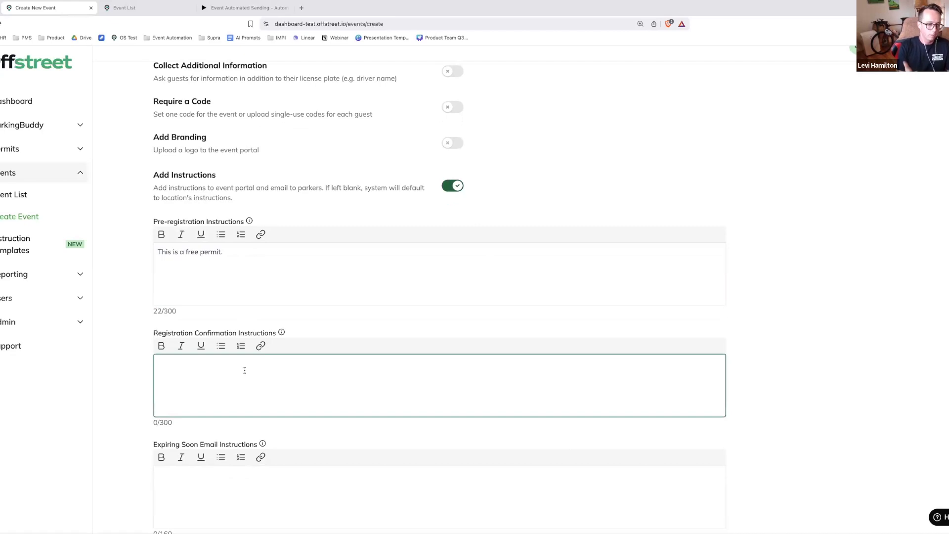
type("Your license plate is your permit.")
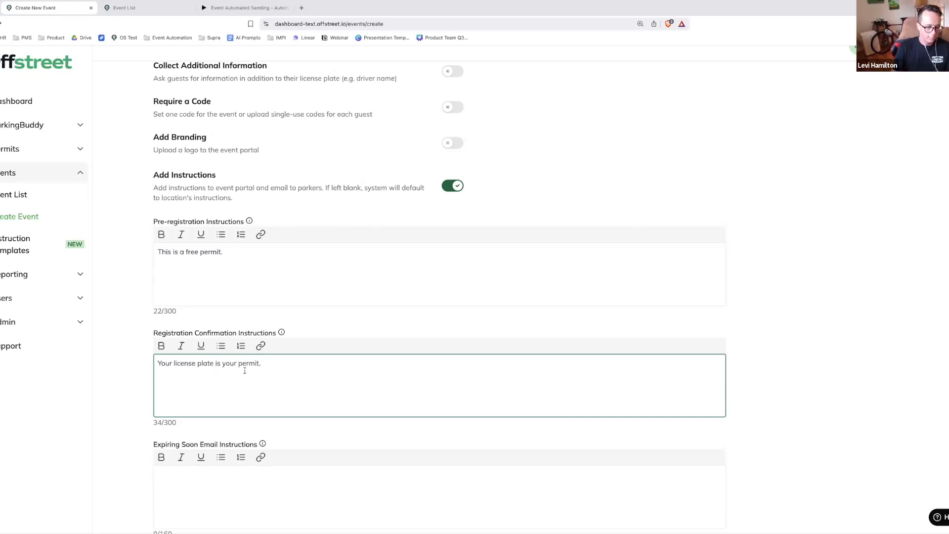
Enter "When this expires, click this link to re-register." as the expiring soon email instructions and create the event
scroll(245, 370, "down", 1)
left_click(248, 455)
type("Wh")
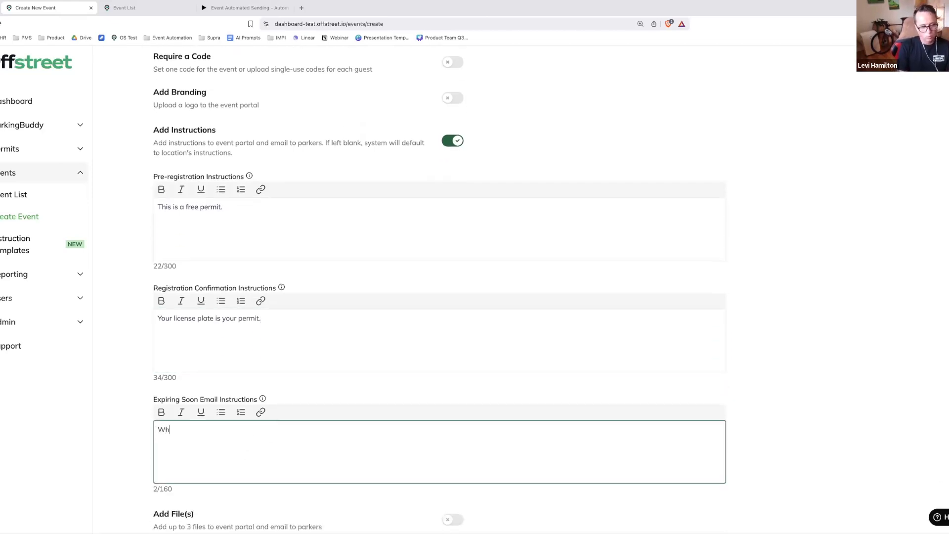
type("en this expires click")
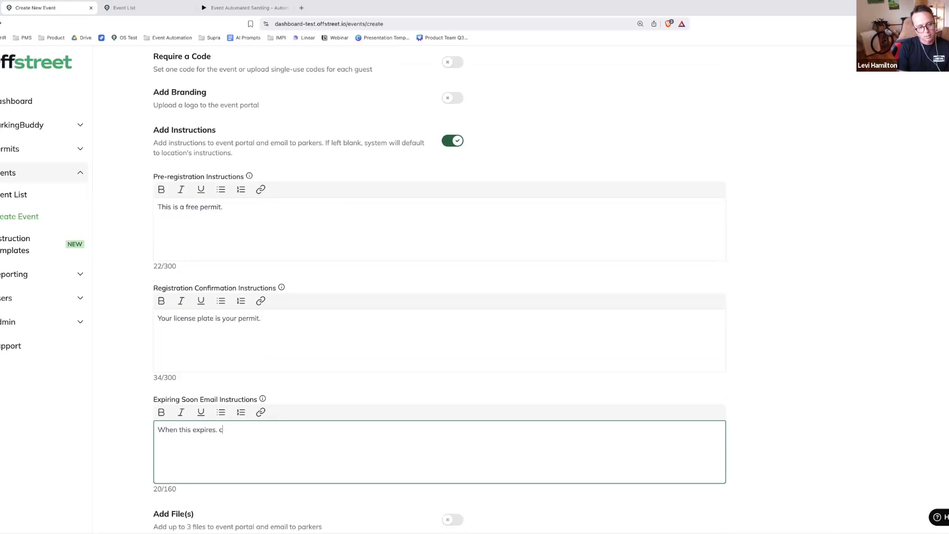
key("BackSpace")
key("BackSpace")
key("BackSpace")
key("BackSpace")
key("BackSpace")
key("BackSpace")
type(", cli")
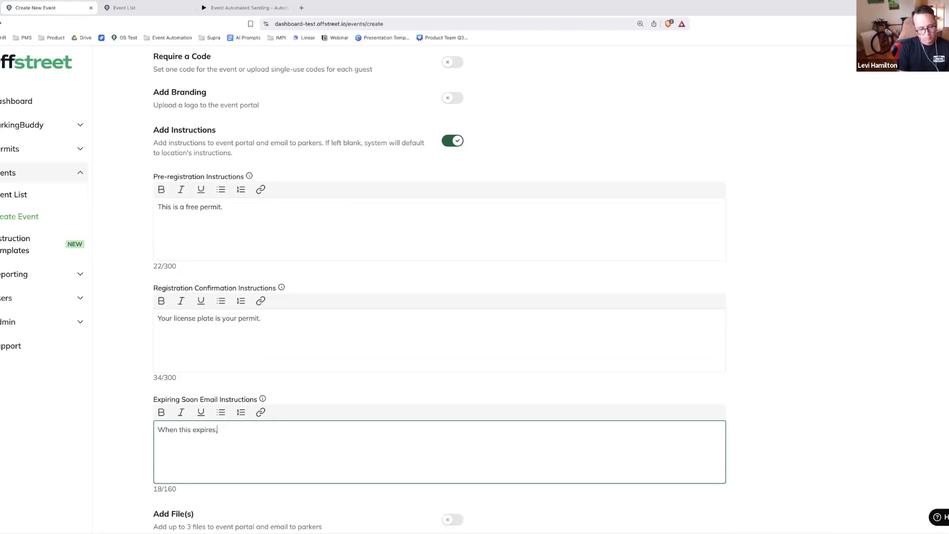
key("BackSpace")
key("BackSpace")
type("lick this ")
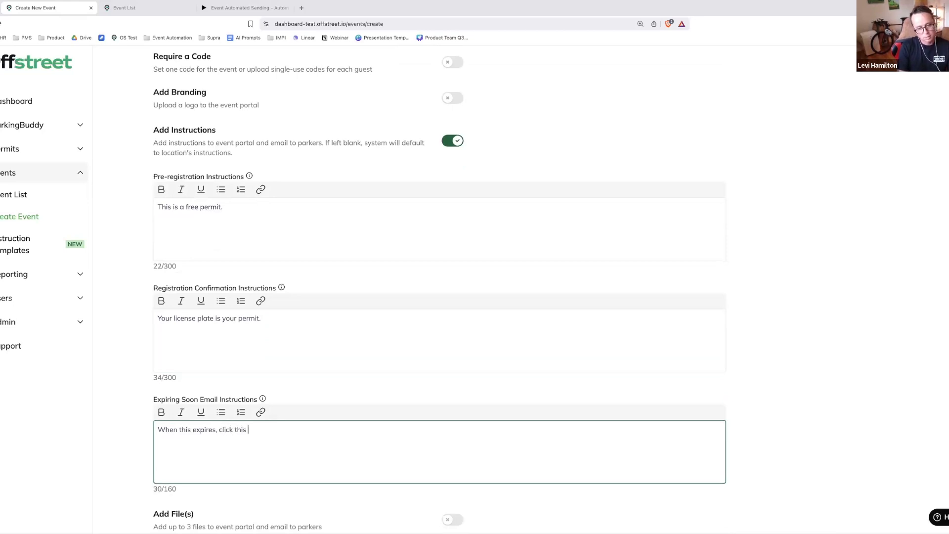
type("link to re-register.")
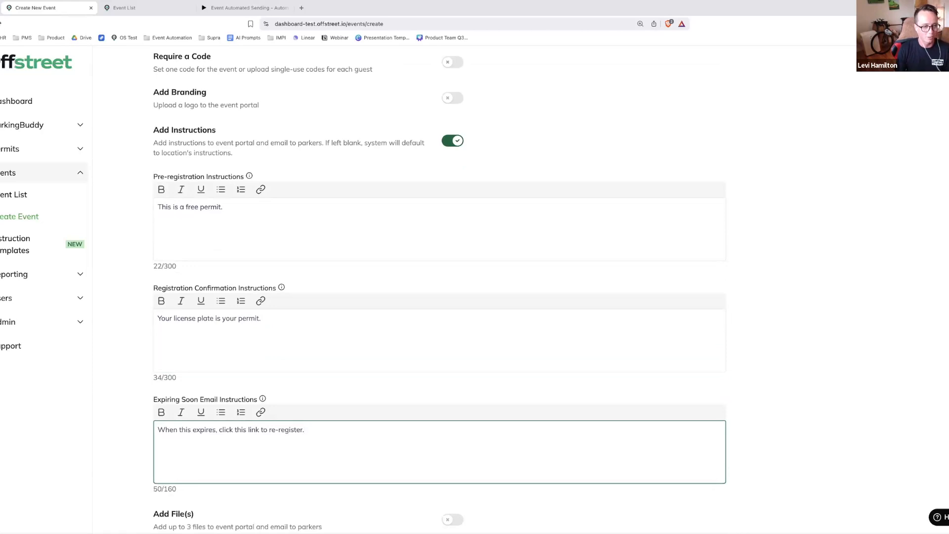
scroll(103, 433, "down", 3)
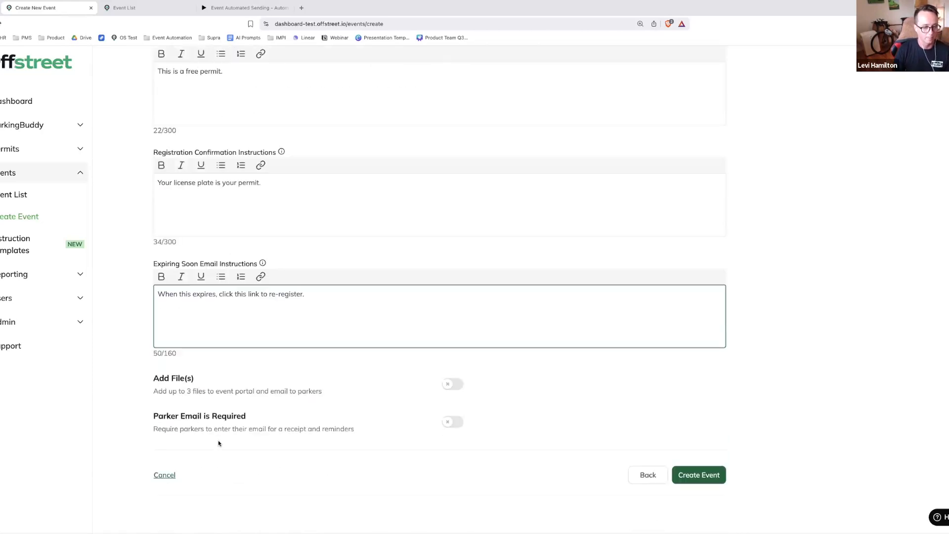
left_click(686, 474)
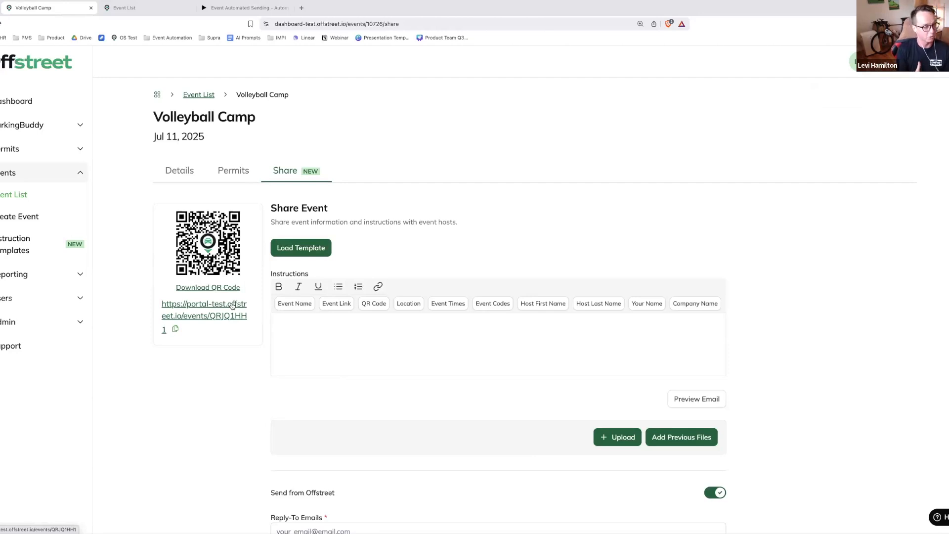
Load Default Template 1 into the instructions of the Volleyball Camp share email
left_click(298, 255)
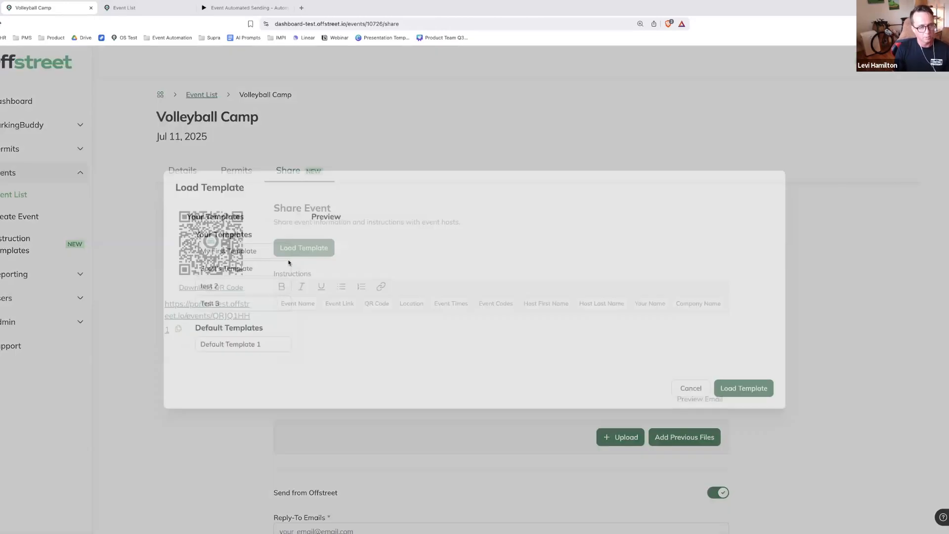
left_click(271, 350)
scroll(679, 472, "down", 1)
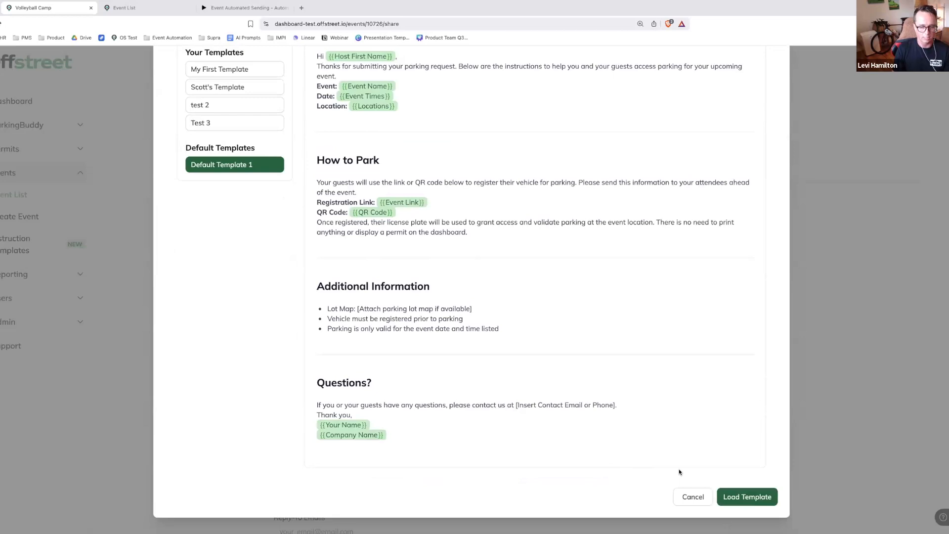
left_click(747, 497)
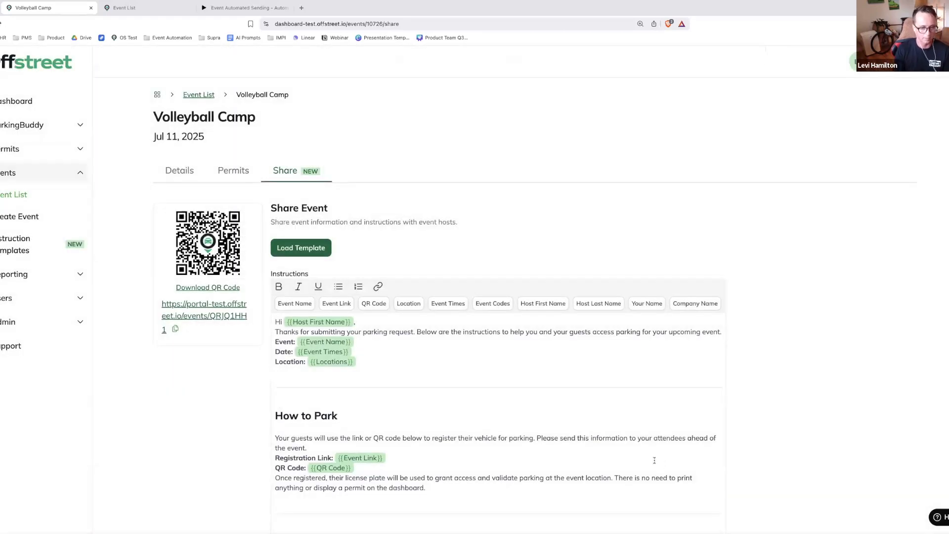
Review the loaded instructions and preview the email, checking the host greeting, event dates, registration link and sign-off
scroll(655, 460, "down", 3)
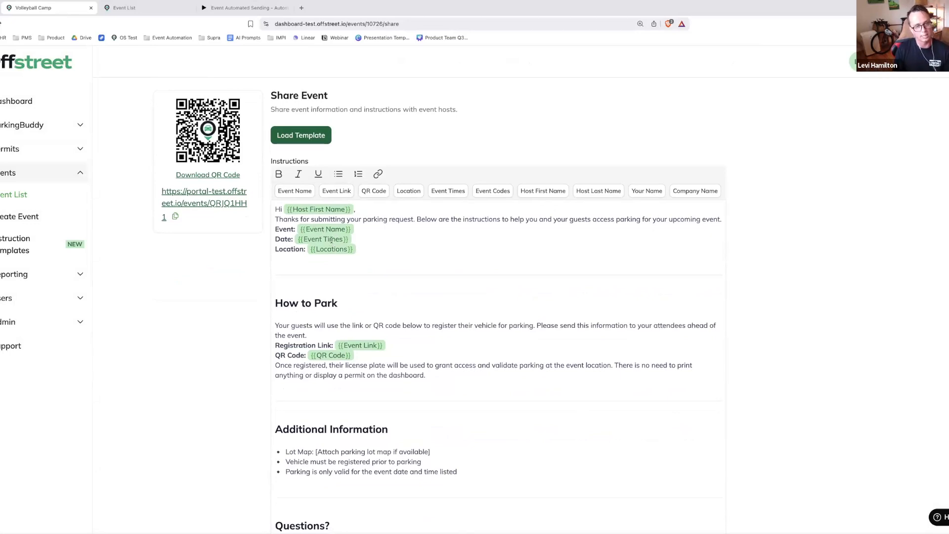
scroll(363, 403, "down", 2)
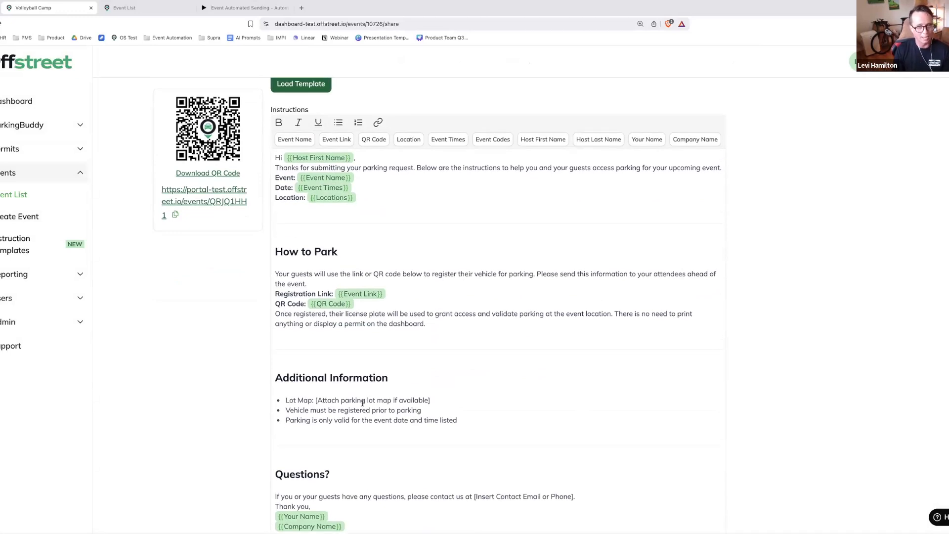
scroll(379, 403, "down", 5)
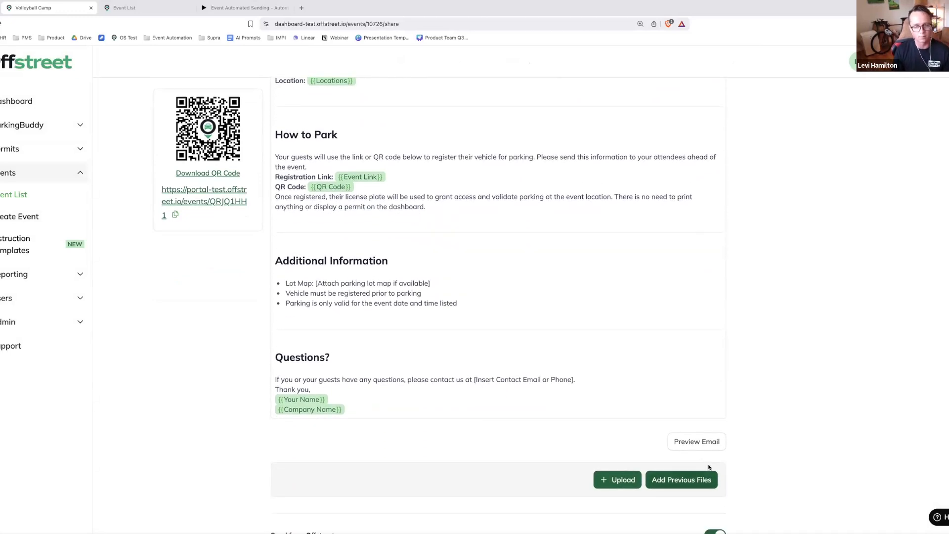
left_click(696, 441)
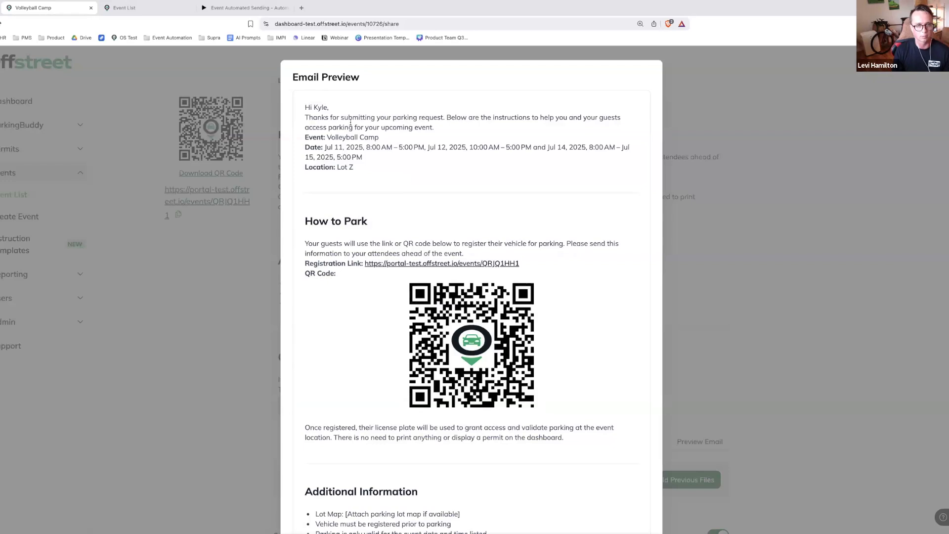
left_click_drag(328, 108, 314, 109)
left_click(326, 124)
left_click_drag(366, 148, 387, 159)
scroll(411, 247, "down", 3)
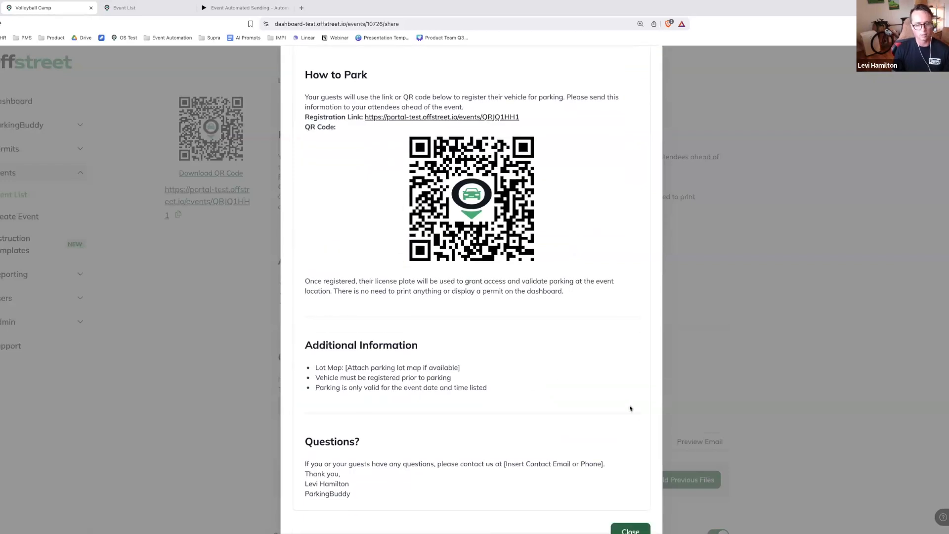
left_click(630, 529)
Fill in the sender's e-mail address as the reply-to email of the share message
scroll(343, 348, "down", 4)
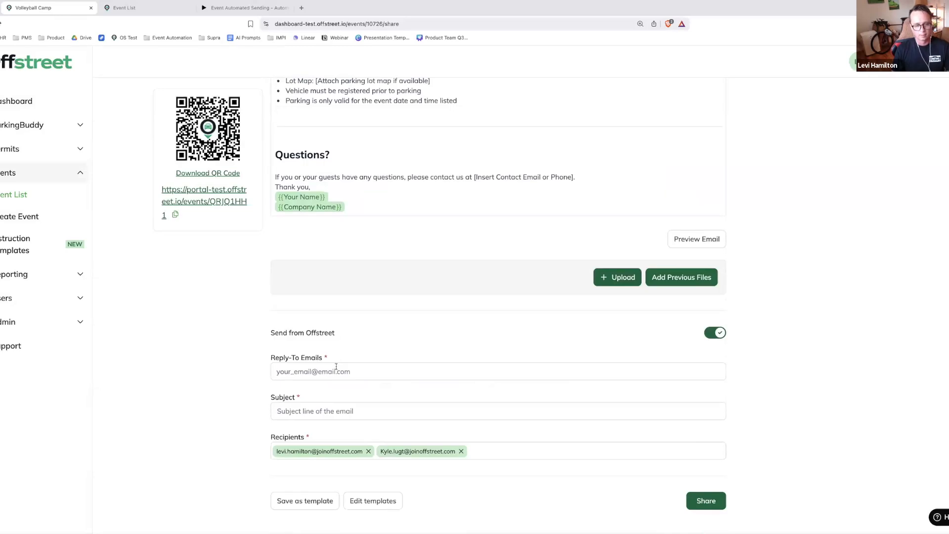
left_click(342, 390)
left_click(353, 391)
left_click(354, 384)
left_click(363, 336)
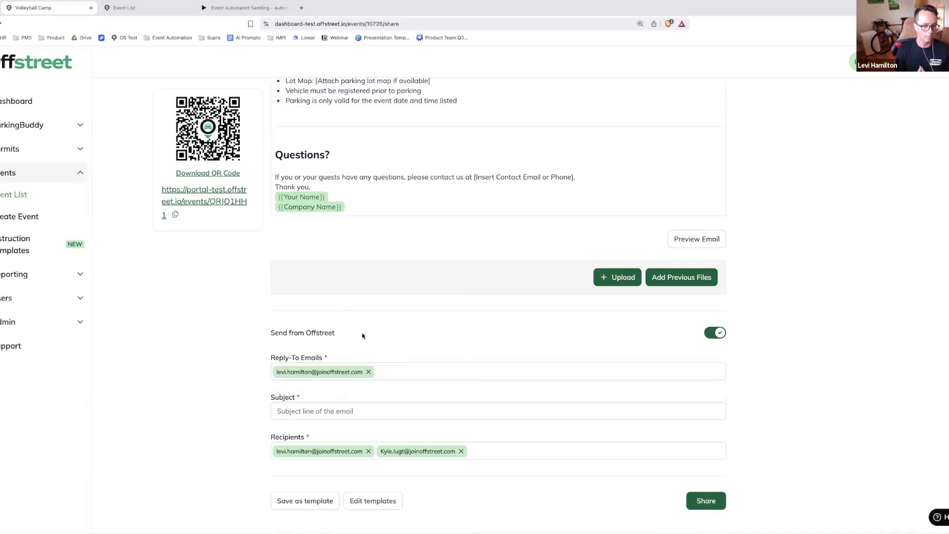
Set the subject of the share email to "Your event is ready"
left_click(337, 406)
type("Yuo")
key("BackSpace")
key("BackSpace")
type("our Even")
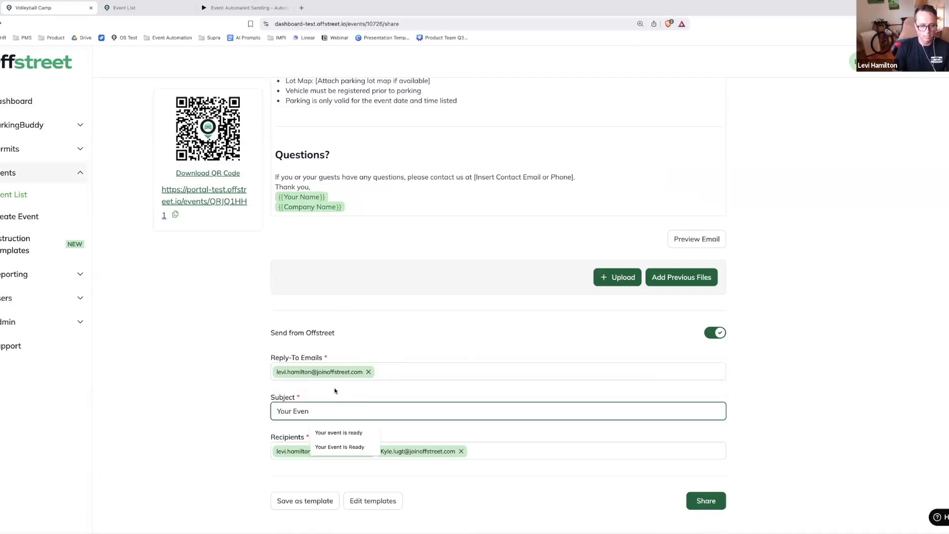
key("Down")
key("Return")
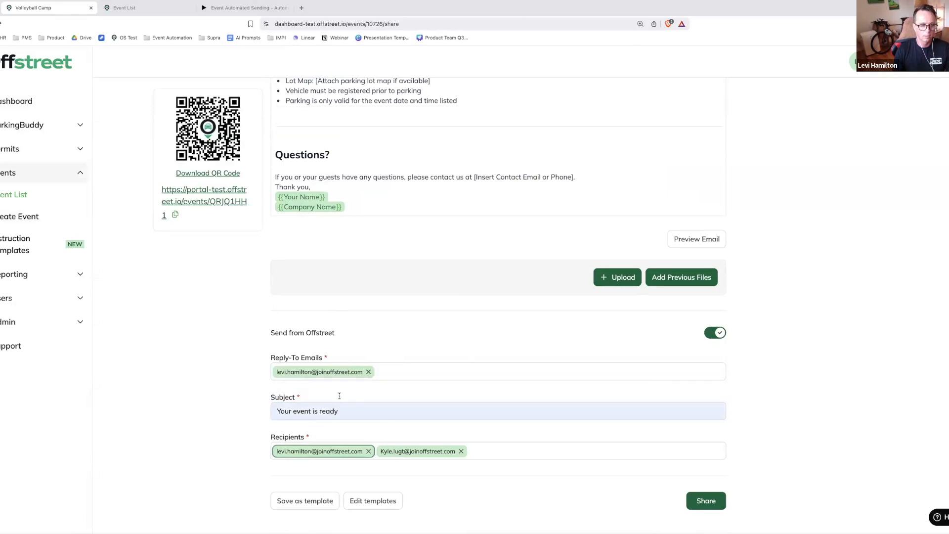
Remove the first recipient from the share email and send it to the remaining host
left_click(368, 451)
left_click(704, 502)
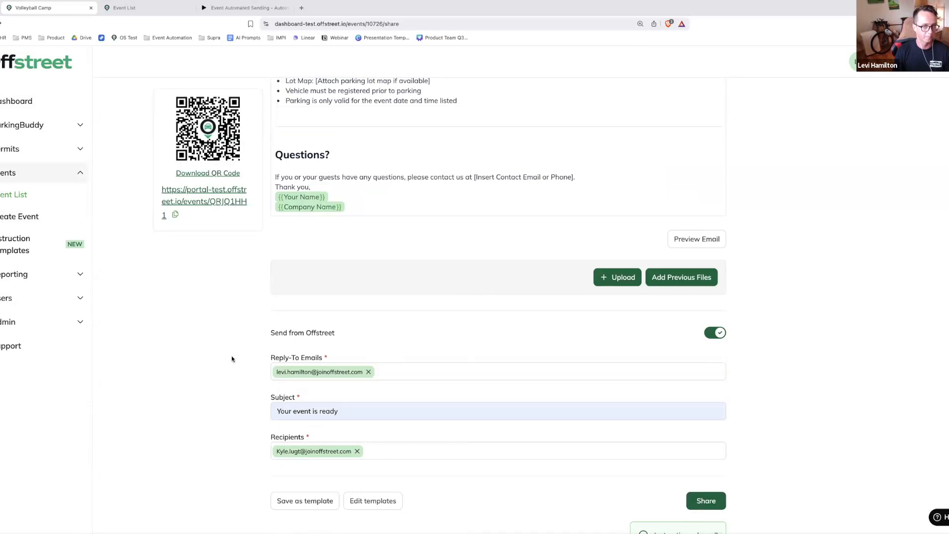
Open the event's registration portal link and check the event times listed for parkers
scroll(231, 355, "up", 7)
scroll(229, 336, "up", 3)
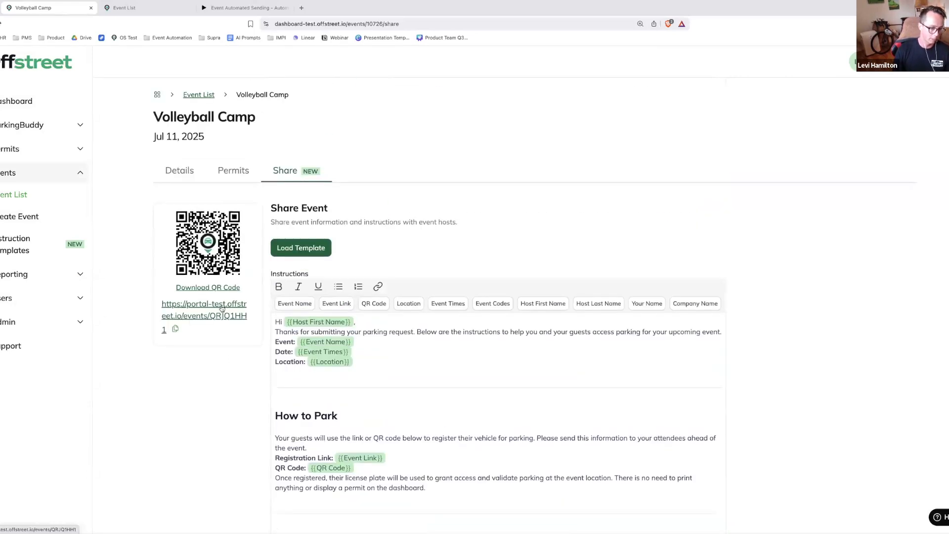
left_click(222, 308)
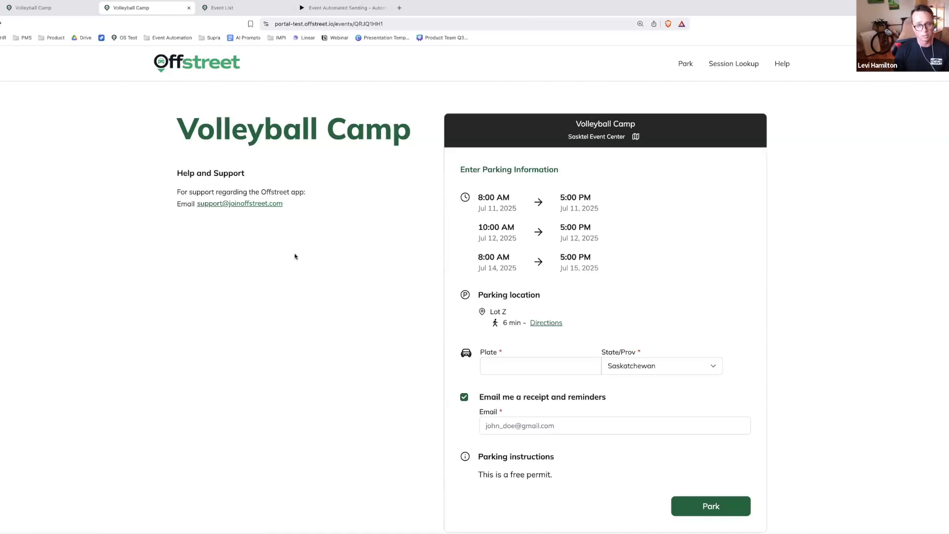
left_click_drag(556, 263, 475, 197)
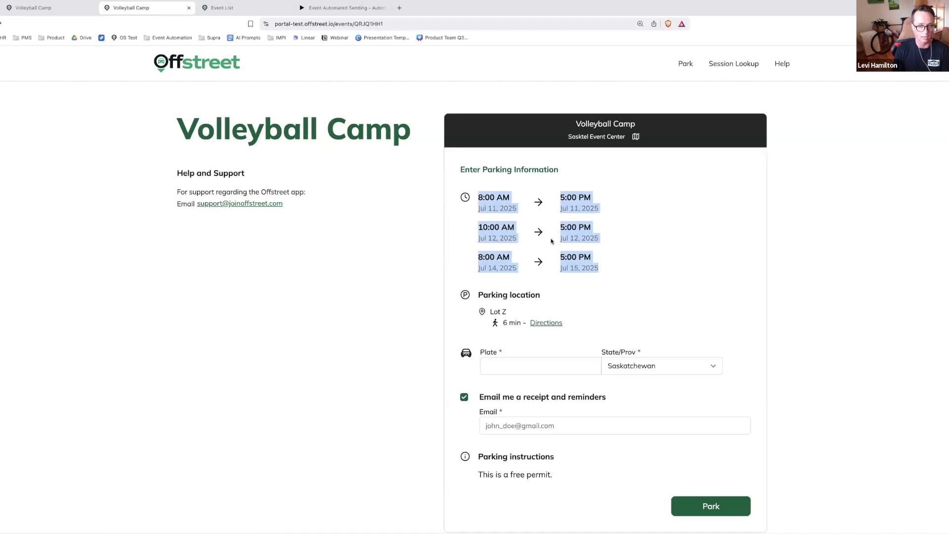
left_click(554, 241)
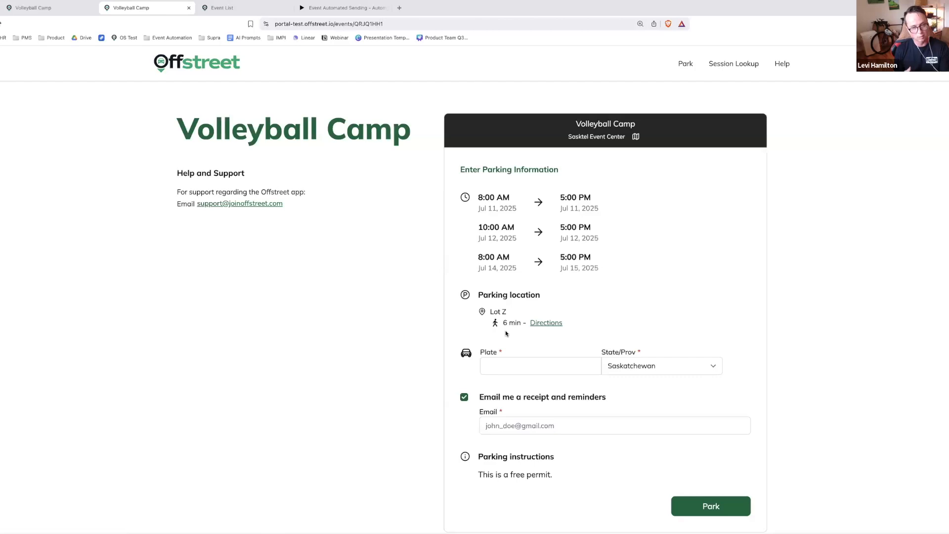
Register plate DSAFSAFA from Saskatchewan for event parking, entering the parker's e-mail address for the receipt and reminders
left_click(504, 363)
type("DSAFSAFA")
left_click_drag(599, 394, 575, 421)
left_click(575, 423)
left_click(584, 456)
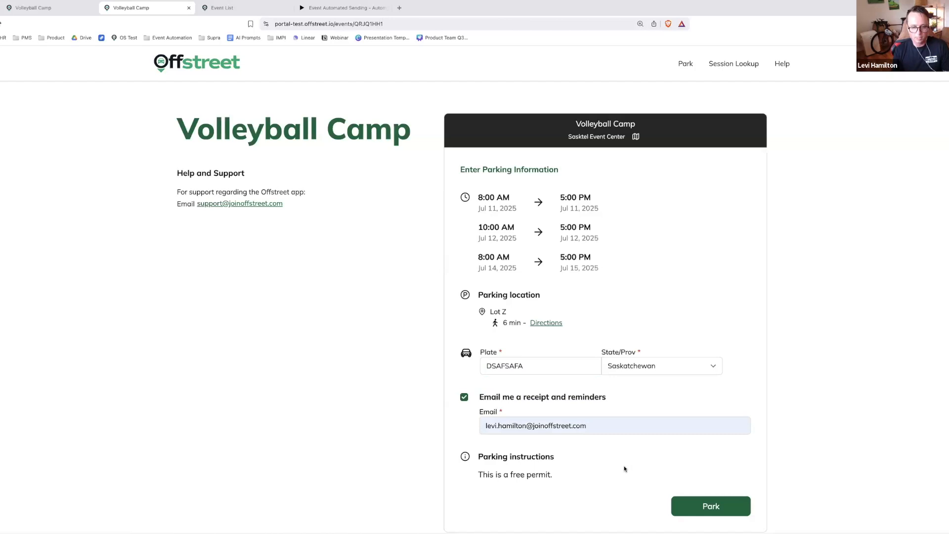
scroll(624, 468, "down", 1)
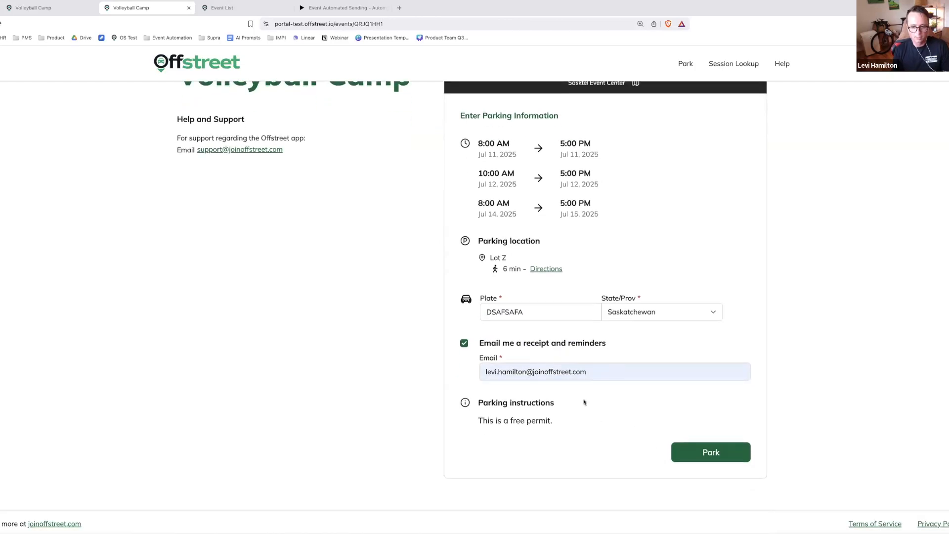
left_click(710, 453)
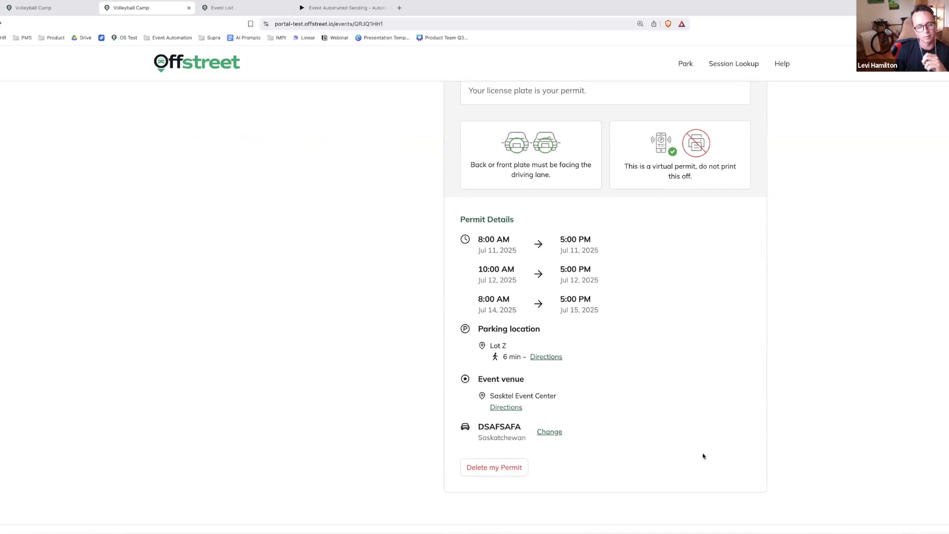
Change the license plate on the confirmed event permit to DSAFSAF8 and update it
scroll(708, 457, "up", 1)
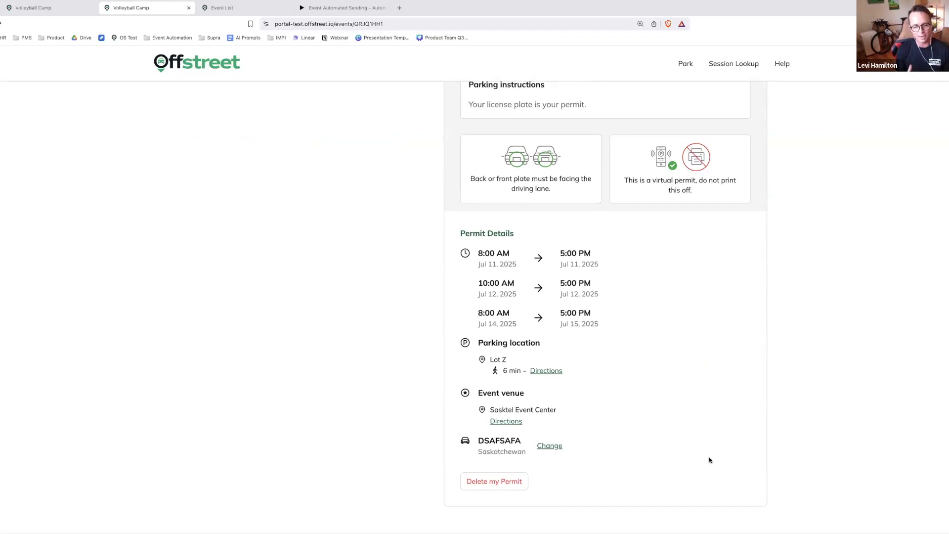
left_click(556, 446)
left_click(546, 453)
key("BackSpace")
type("8")
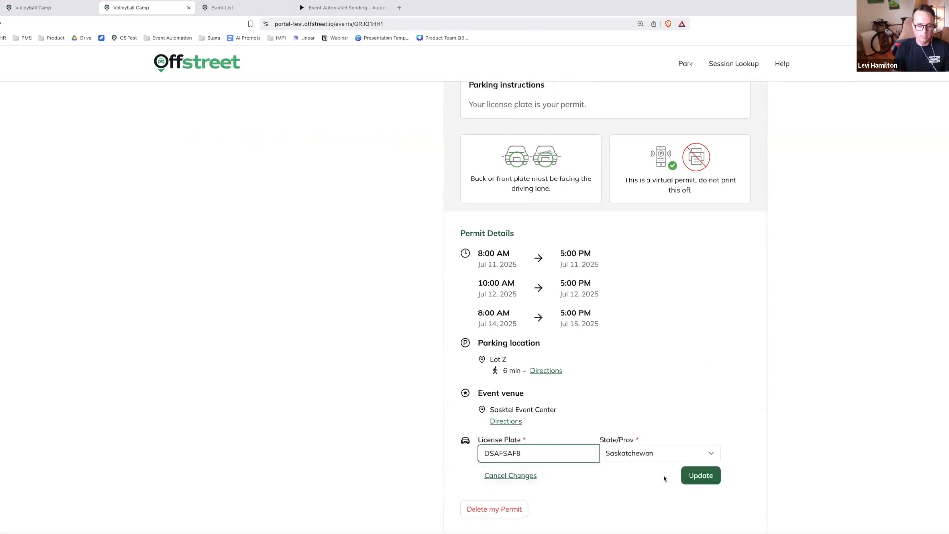
left_click(702, 477)
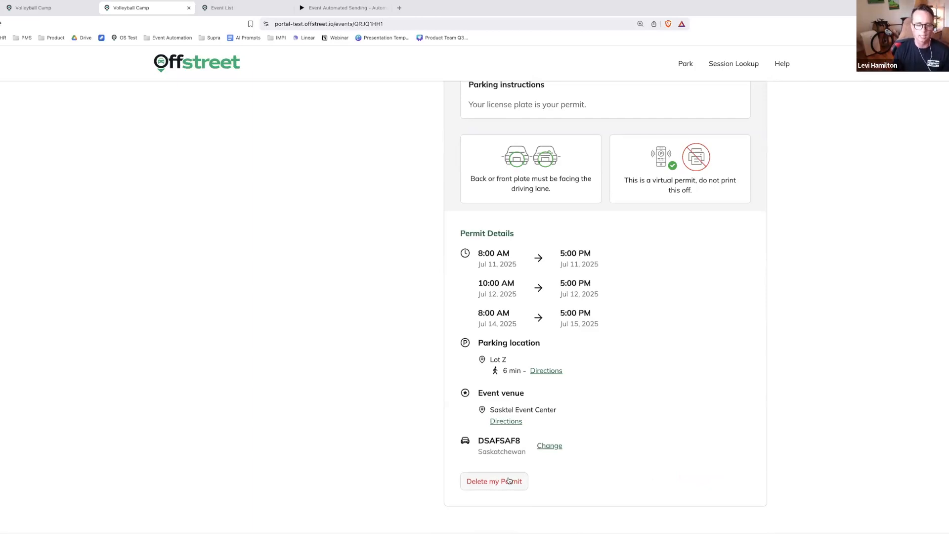
scroll(427, 461, "up", 4)
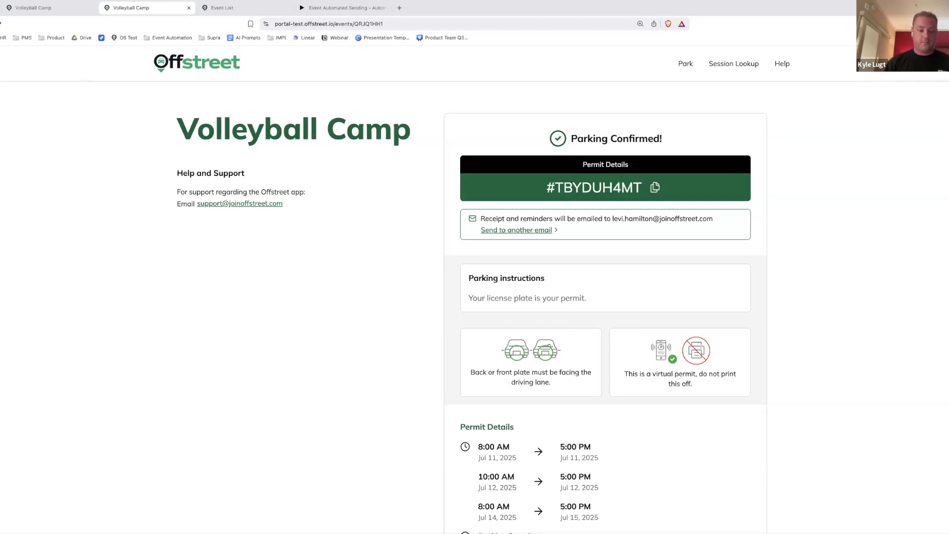
Return to the Volleyball Camp event's details on the dashboard and set its parking price to a flat rate of $5.00 per session
left_click(70, 7)
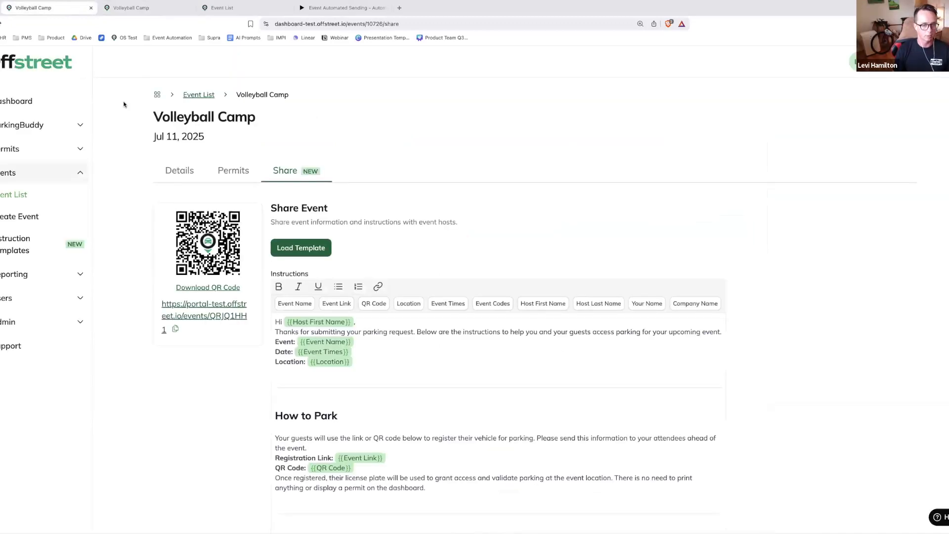
left_click(173, 171)
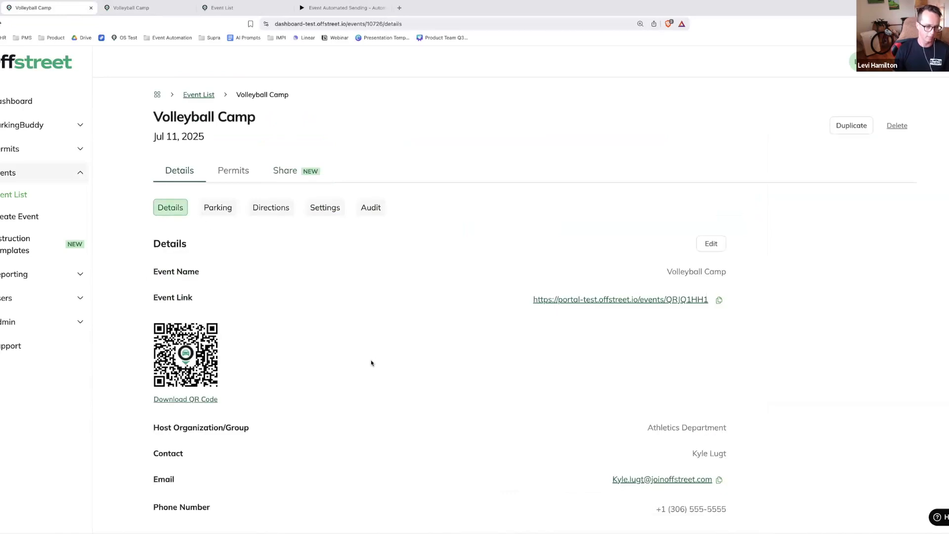
scroll(371, 364, "down", 6)
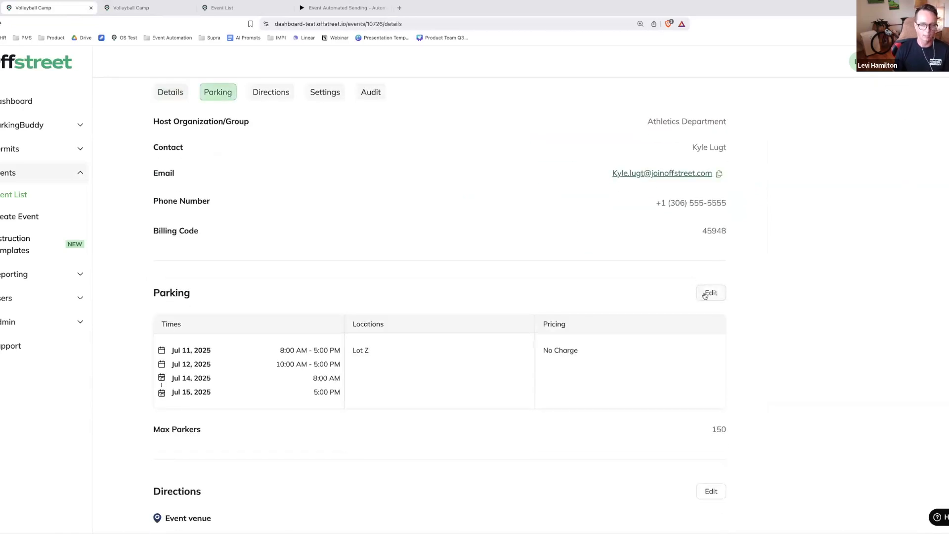
left_click(707, 293)
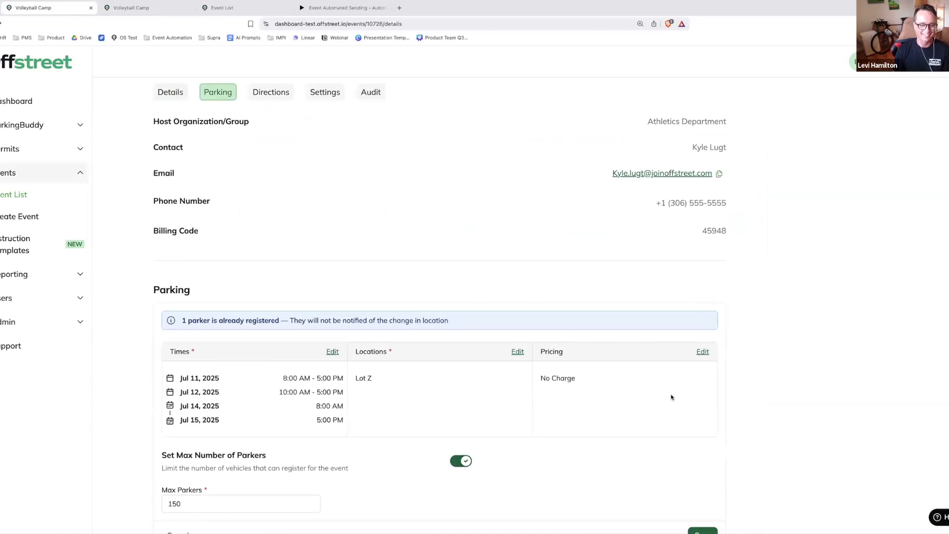
scroll(671, 395, "down", 1)
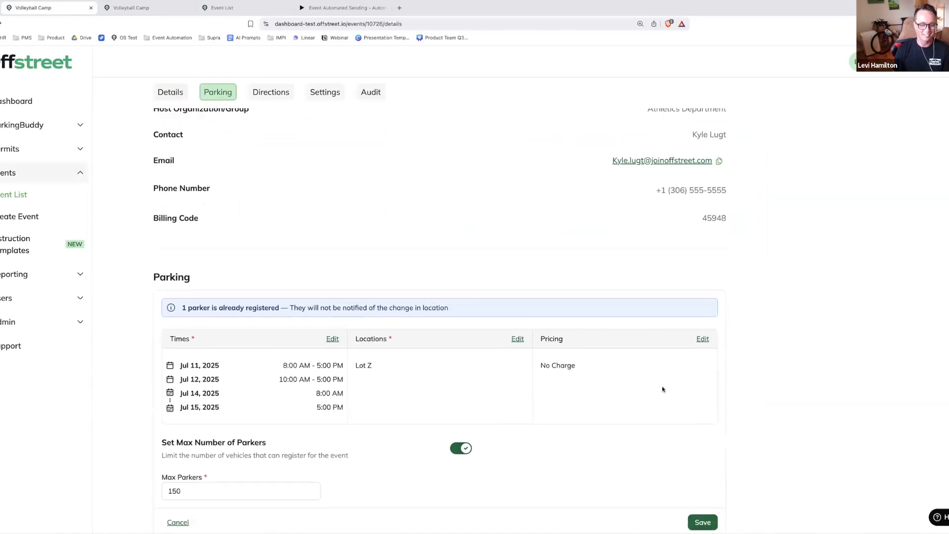
left_click(702, 336)
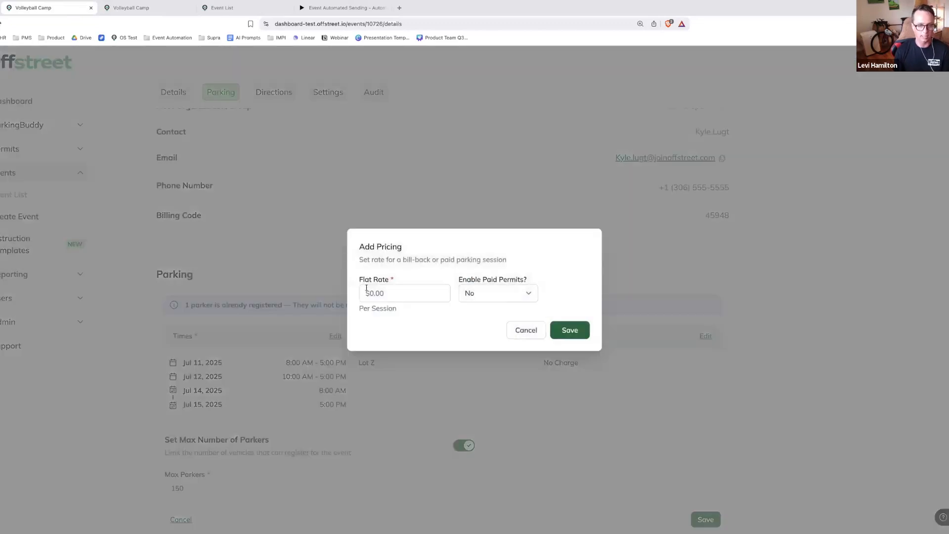
type("5.00")
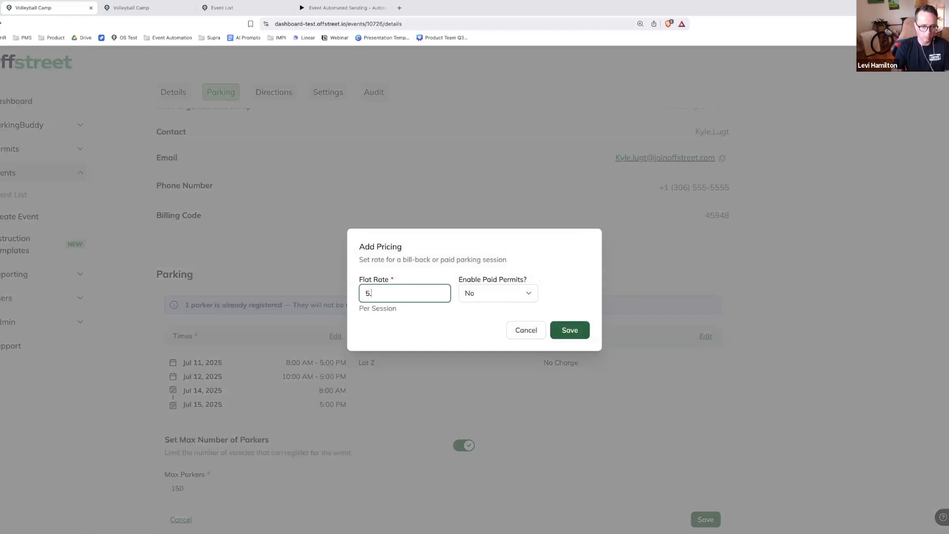
left_click(410, 338)
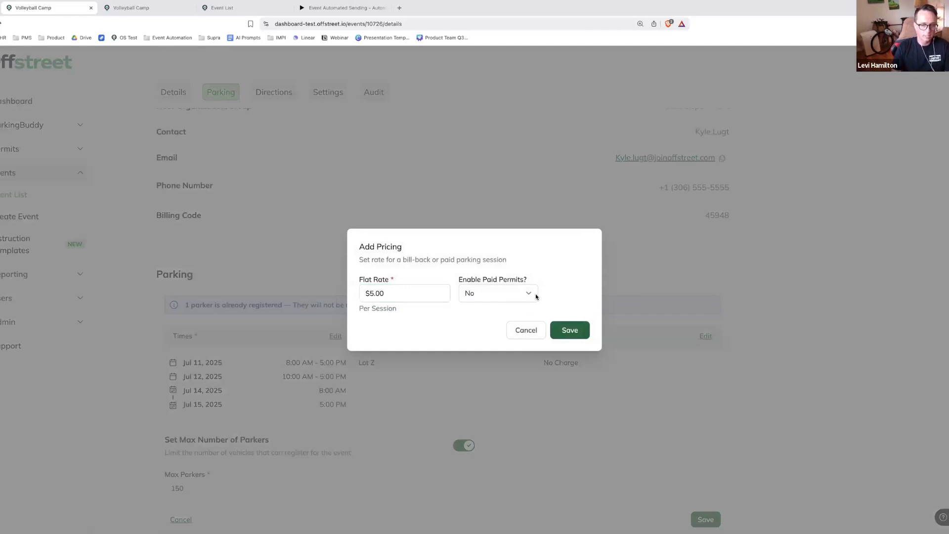
Enable paid permits with the Taxman payment setting, then save the pricing and the event's parking changes
left_click(520, 301)
left_click(511, 306)
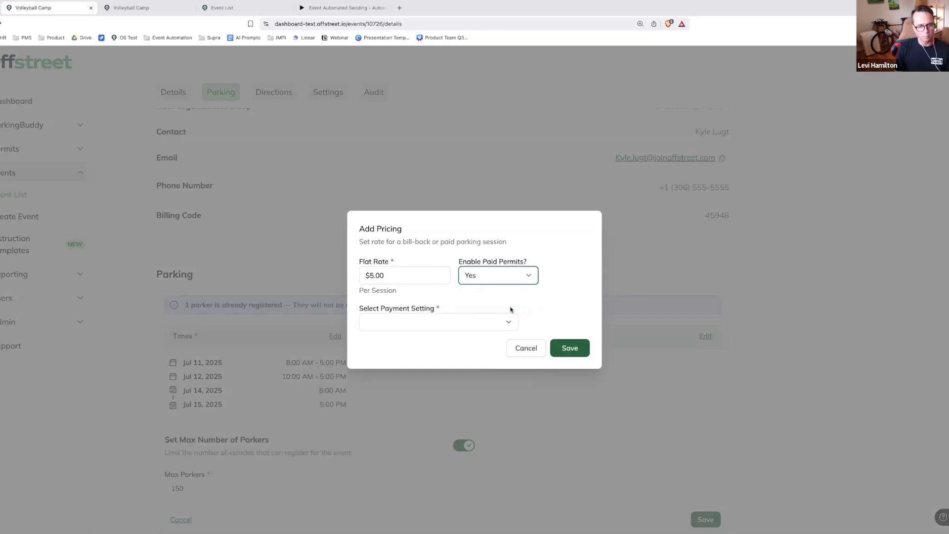
left_click(493, 326)
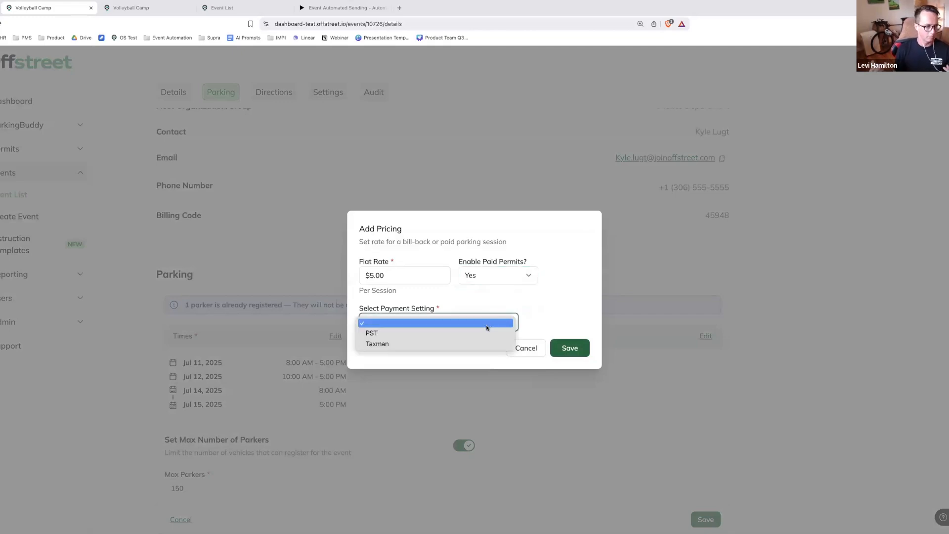
left_click(483, 342)
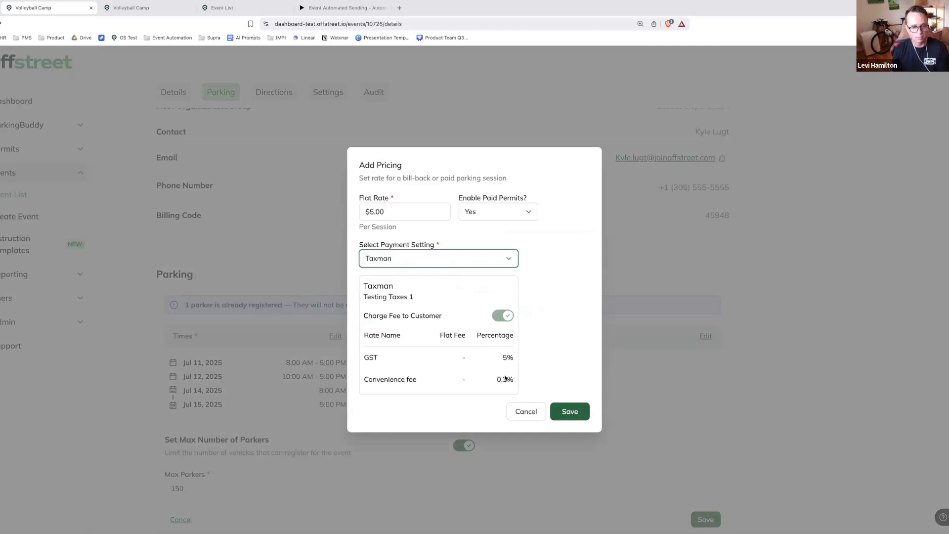
left_click(568, 411)
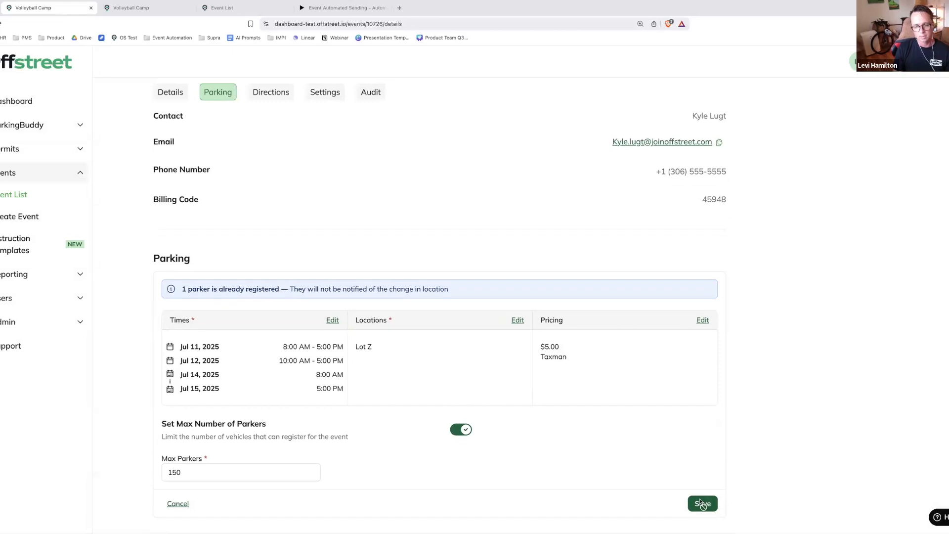
left_click(702, 510)
scroll(641, 221, "up", 3)
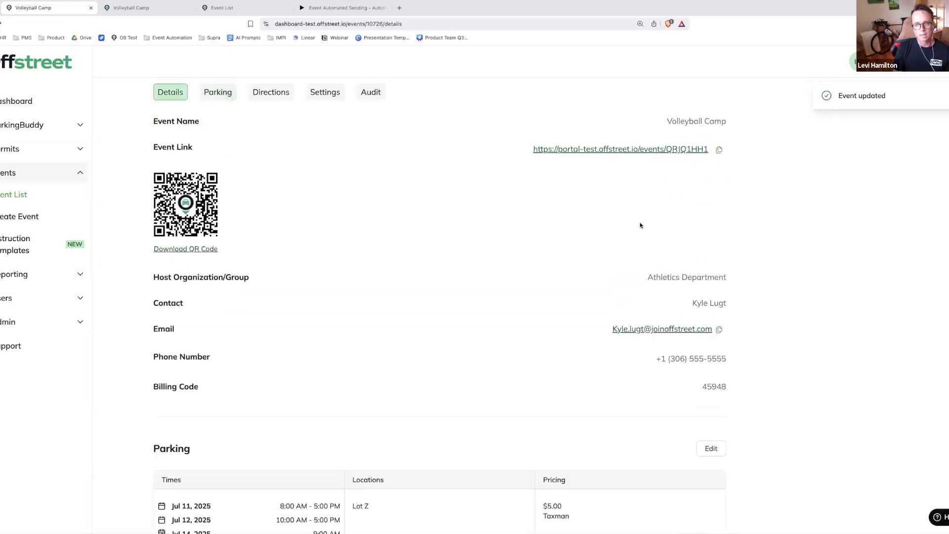
left_click(660, 180)
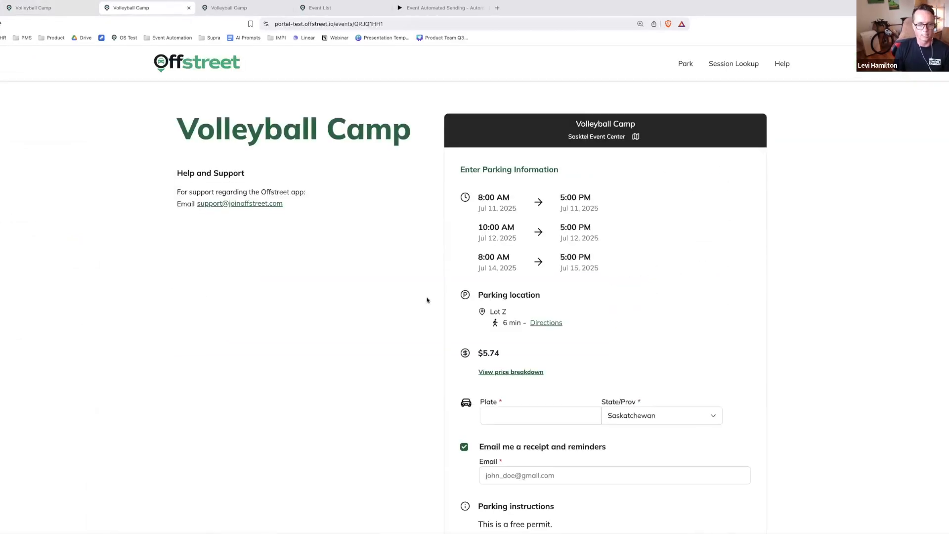
left_click(521, 408)
type("WERQR")
left_click(532, 479)
key("super+v")
scroll(690, 462, "down", 2)
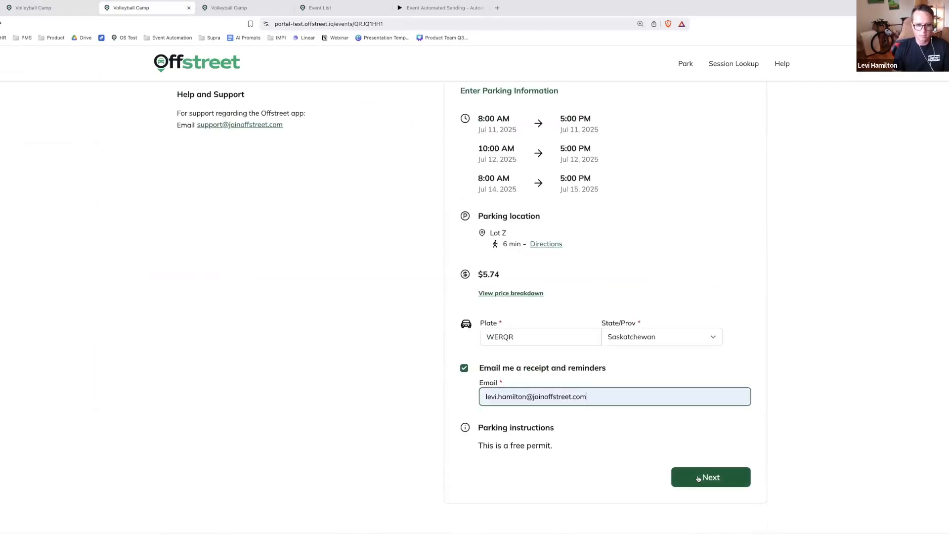
left_click(701, 478)
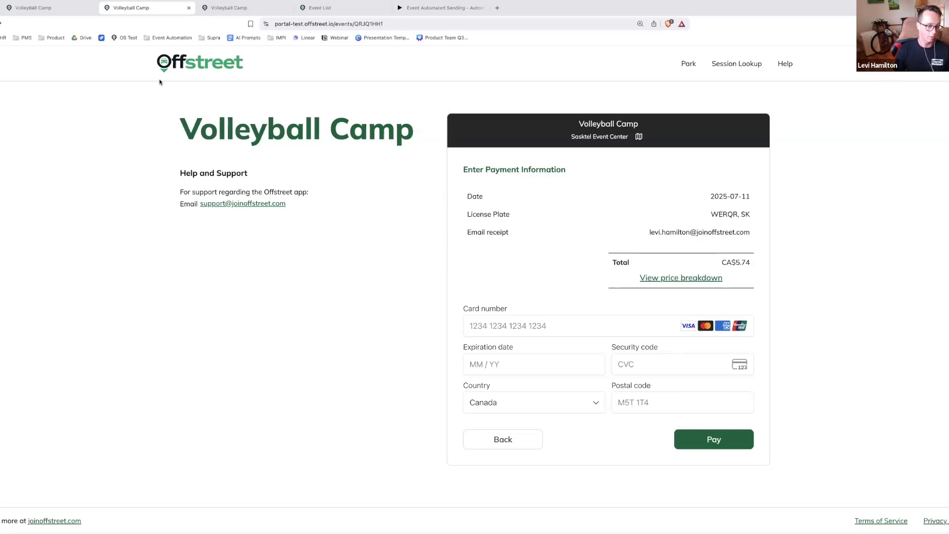
In the dashboard's branding settings, upload Univ.Mars.Full.png as the logo and Univ.MarsFavi.png as the favicon
left_click(64, 9)
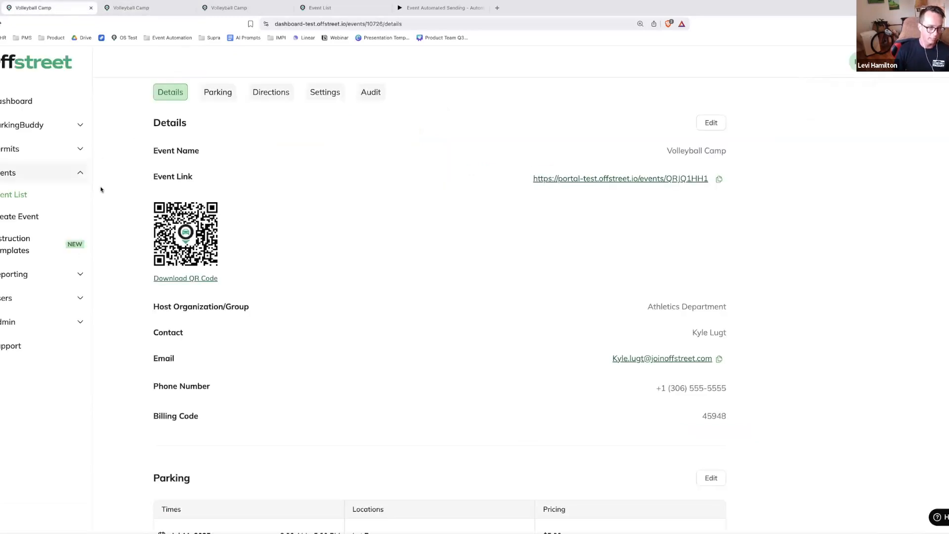
left_click(44, 132)
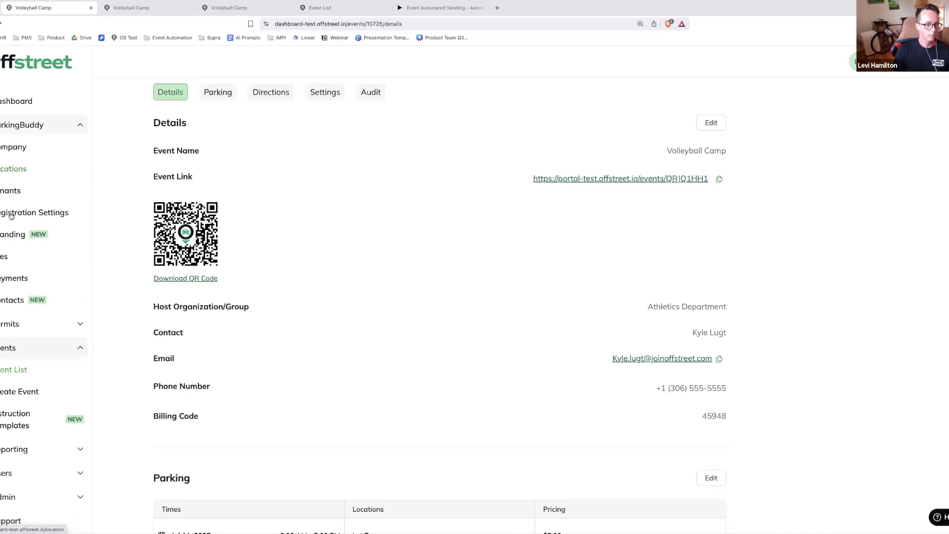
left_click(21, 235)
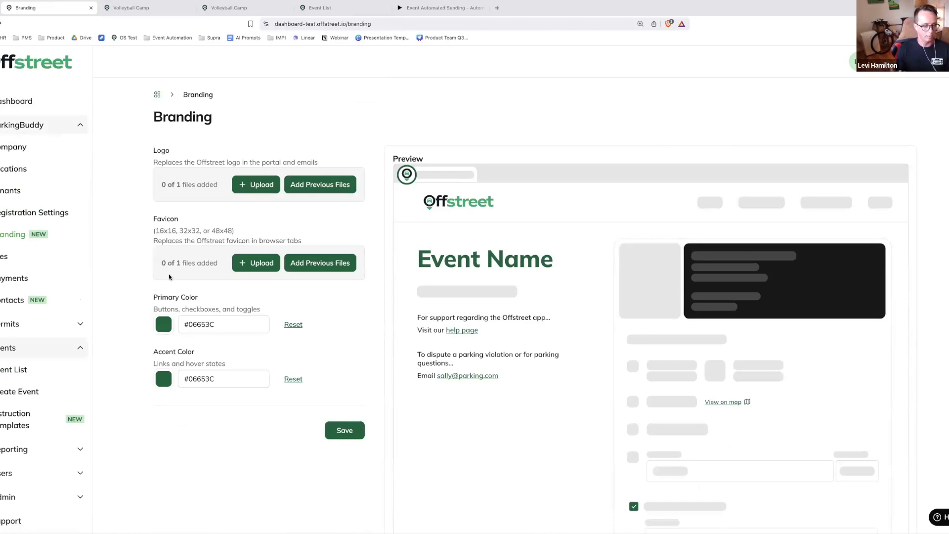
left_click(256, 186)
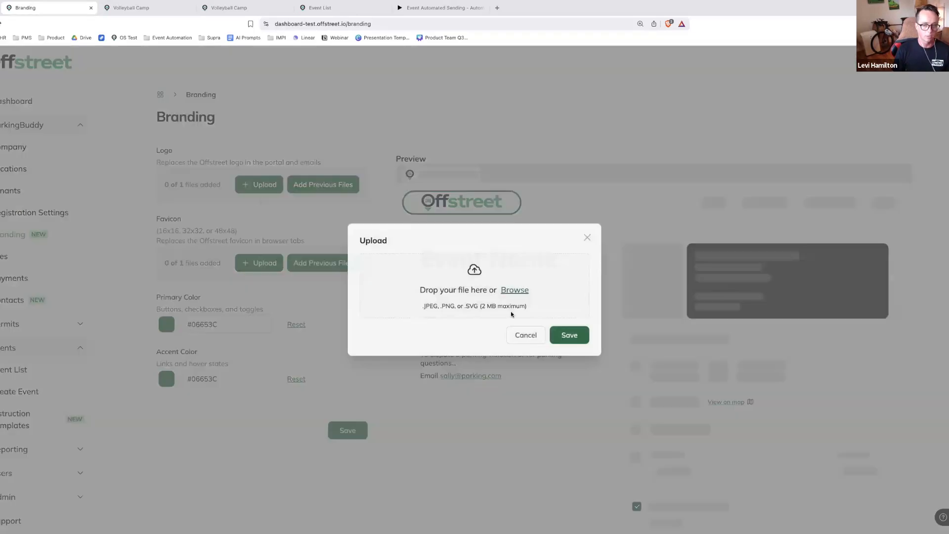
left_click(521, 290)
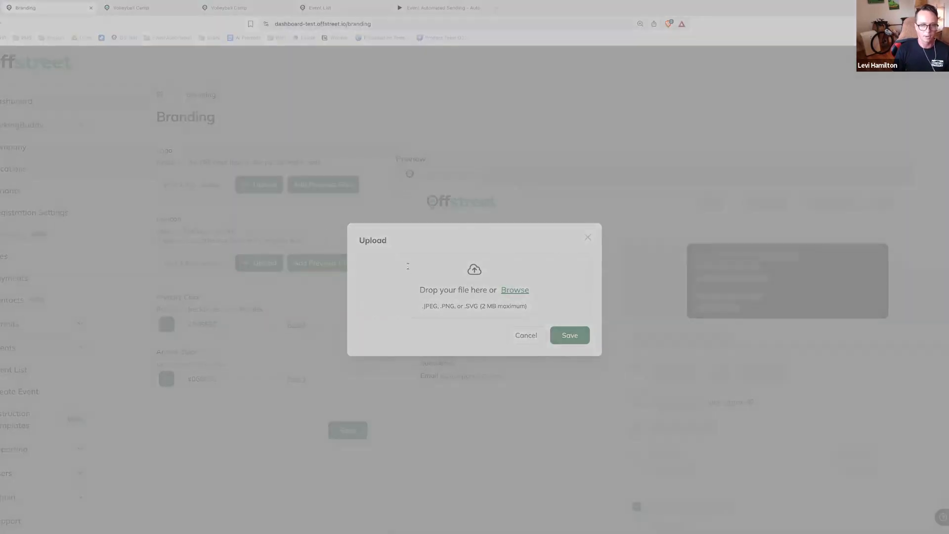
left_click(707, 382)
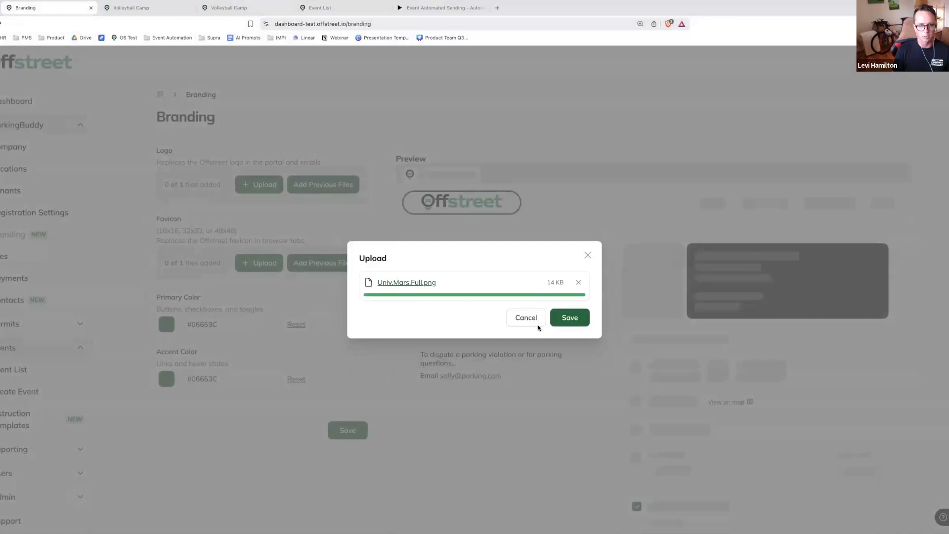
left_click(569, 317)
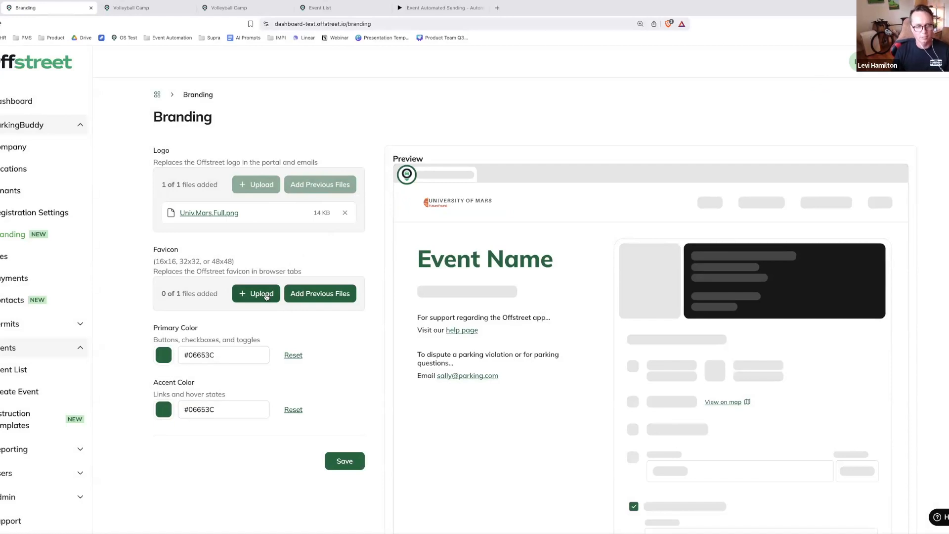
left_click(266, 295)
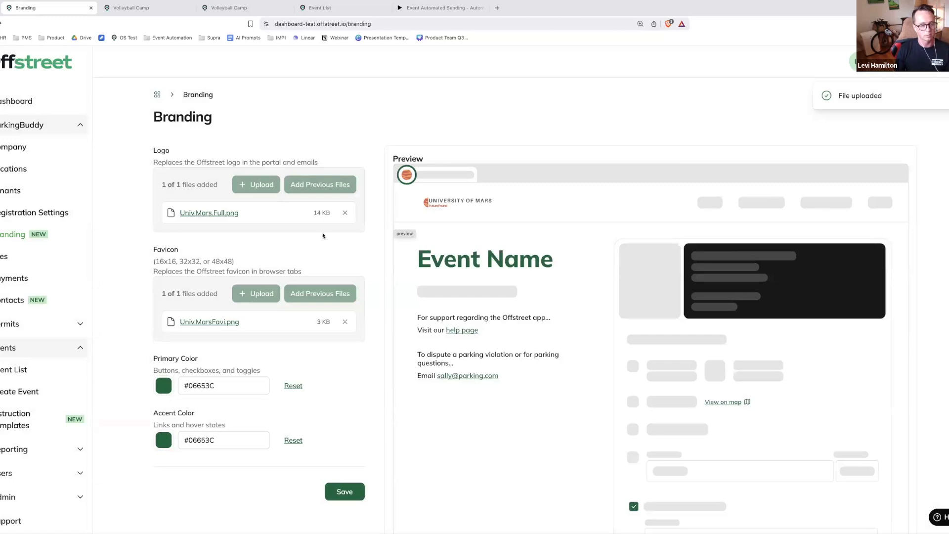
Set the branding's primary color to orange #de6723 using the color picker
left_click(225, 385)
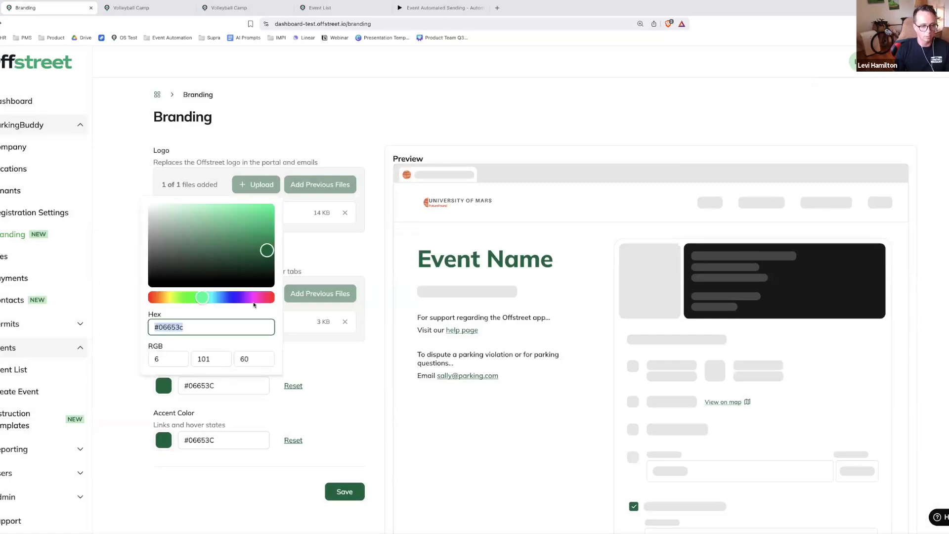
left_click(164, 297)
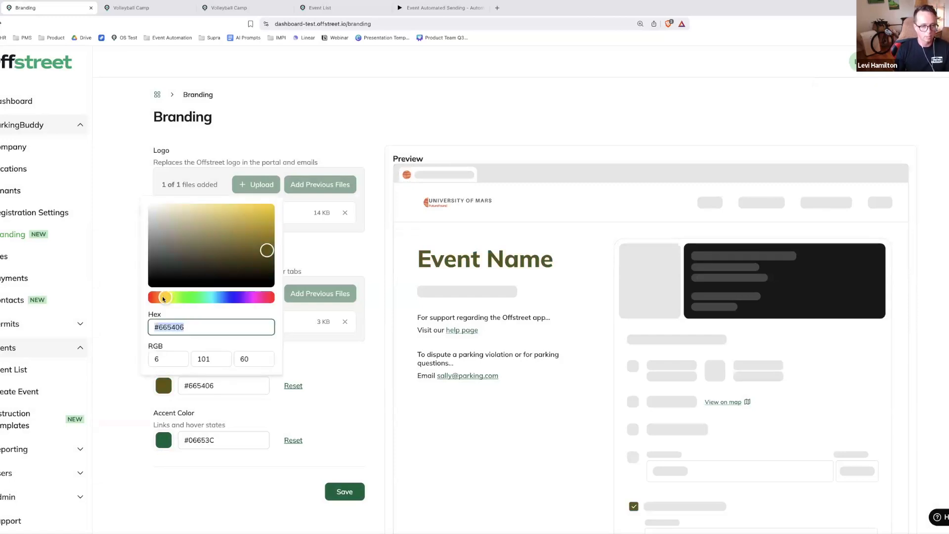
left_click_drag(163, 298, 156, 297)
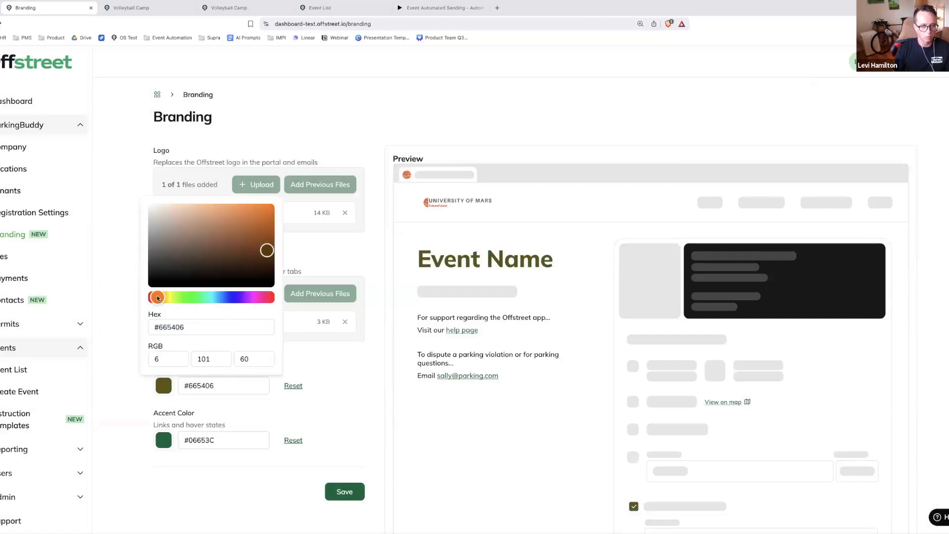
left_click(231, 211)
left_click(254, 213)
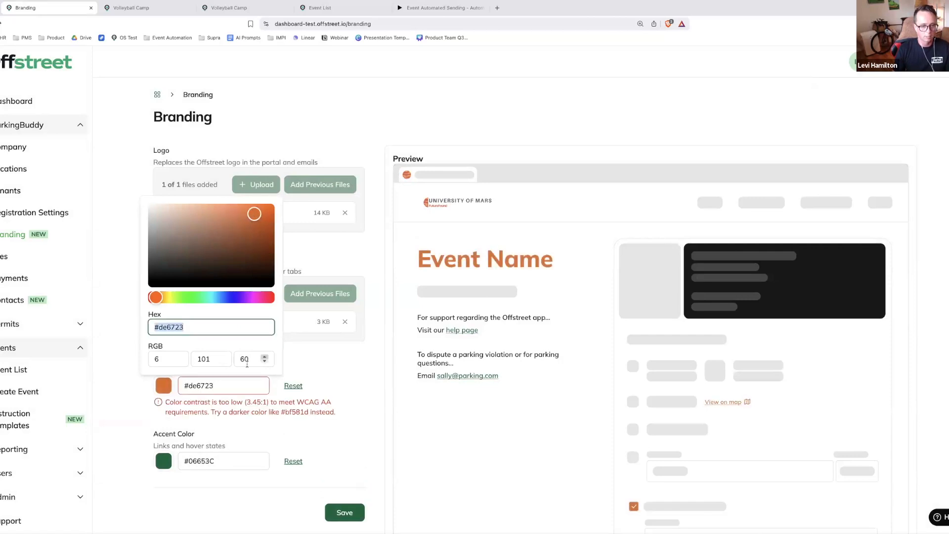
left_click(304, 364)
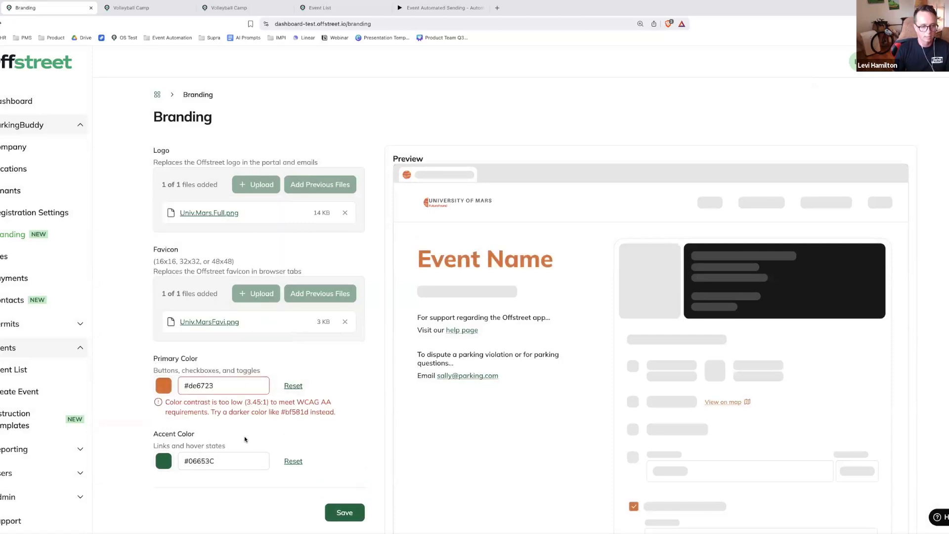
Set the branding's accent color to dark red #660621 using the color picker
left_click(226, 456)
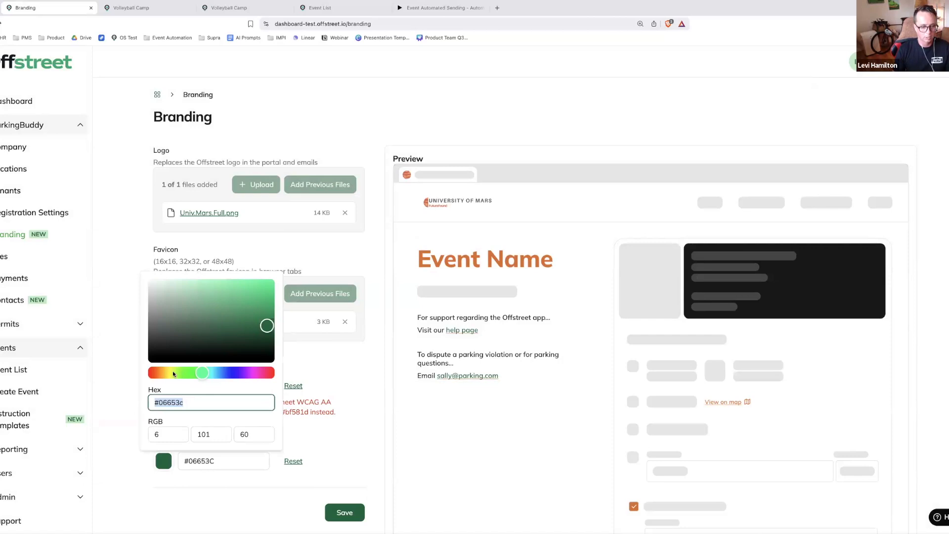
left_click(268, 373)
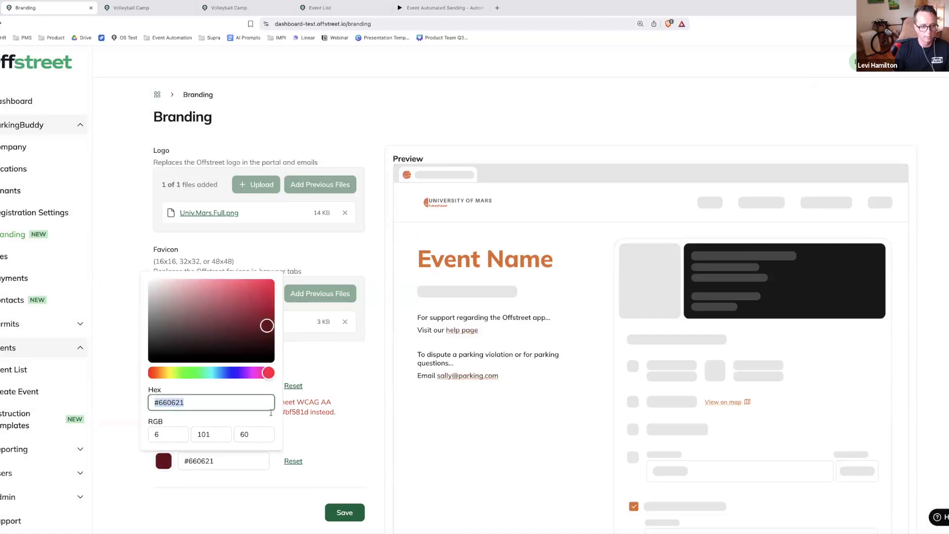
left_click(296, 441)
left_click(331, 431)
left_click(326, 432)
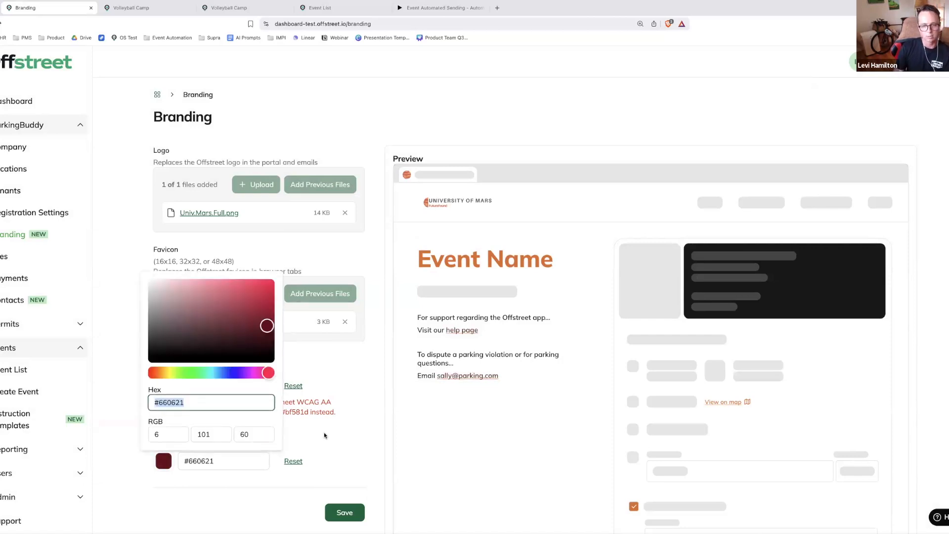
left_click(325, 432)
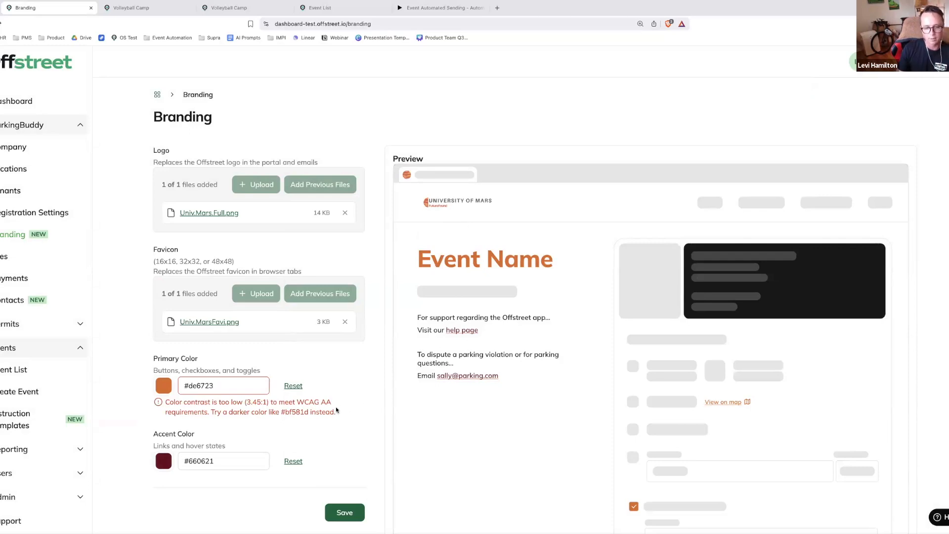
left_click_drag(336, 411, 295, 401)
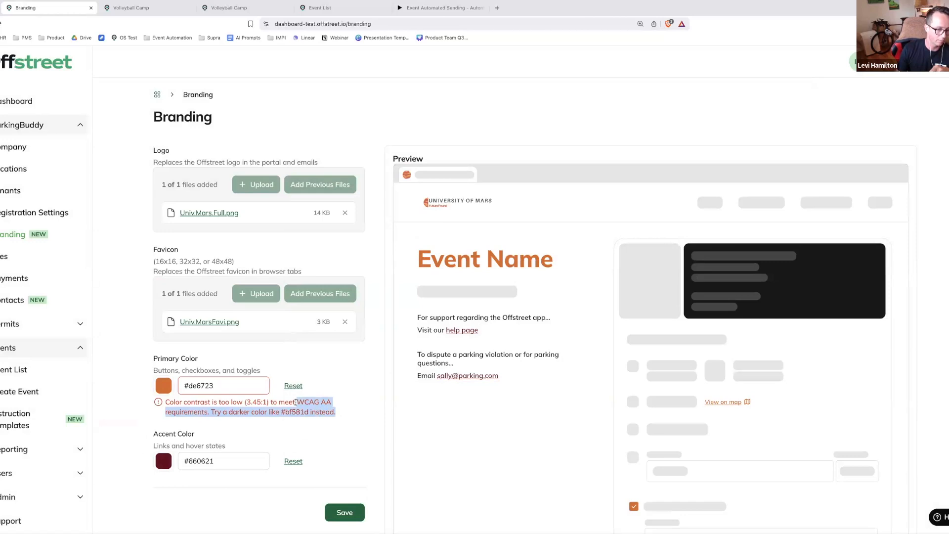
left_click(296, 402)
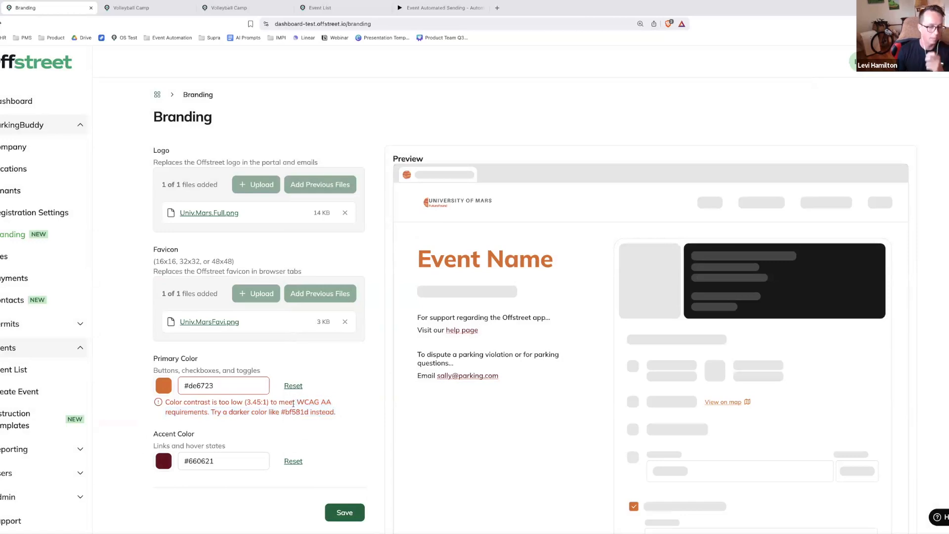